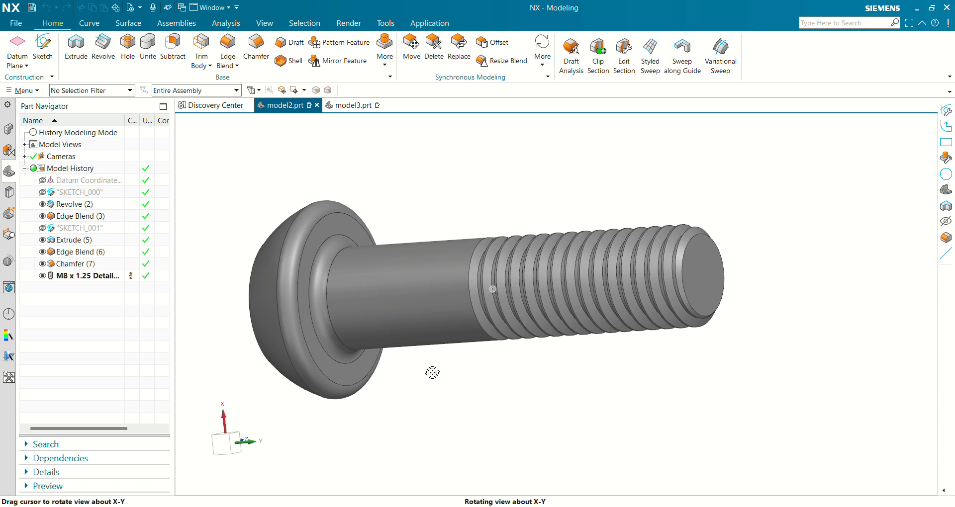
Start a new sketch on the Front plane of model3.prt.
{"action": "middle_click_drag", "start_coordinate": [432, 372], "coordinate": [487, 390]}
{"action": "left_click", "coordinate": [354, 106]}
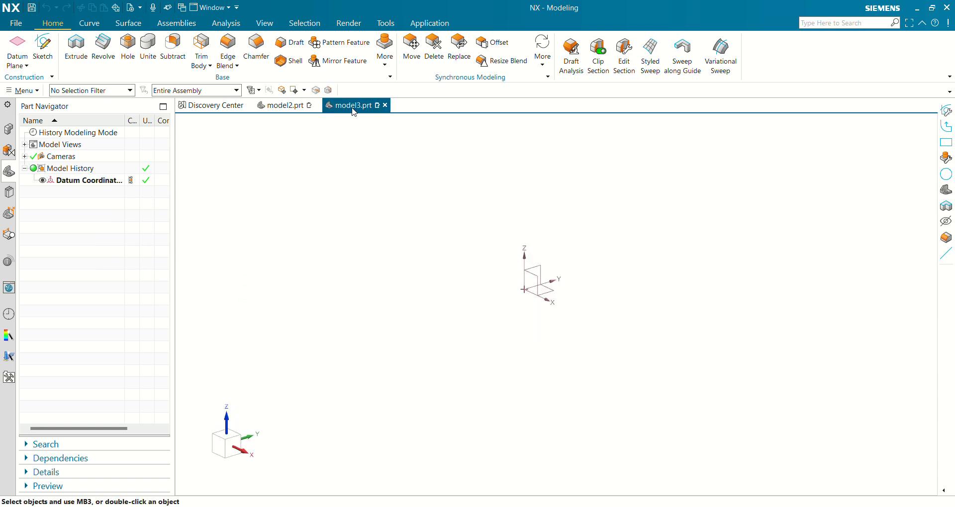
{"action": "left_click", "coordinate": [43, 48]}
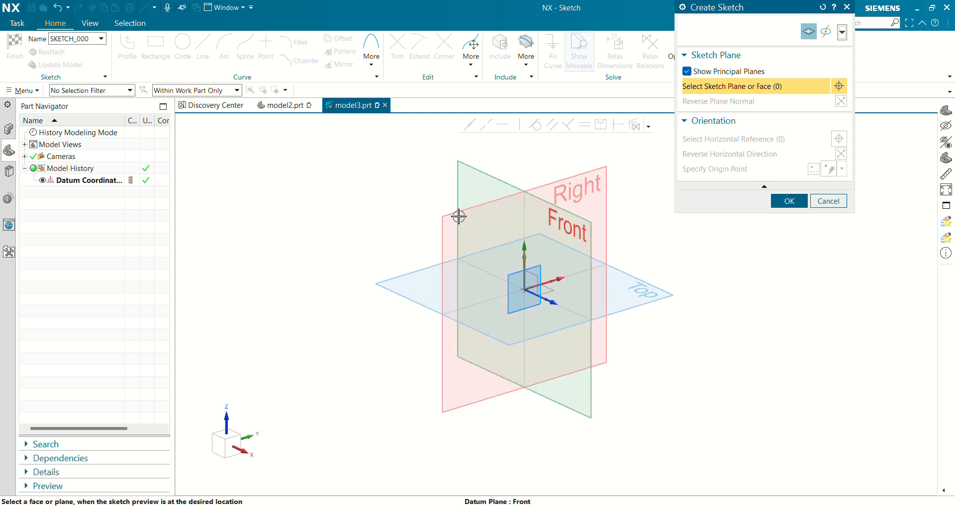
{"action": "left_click", "coordinate": [470, 219]}
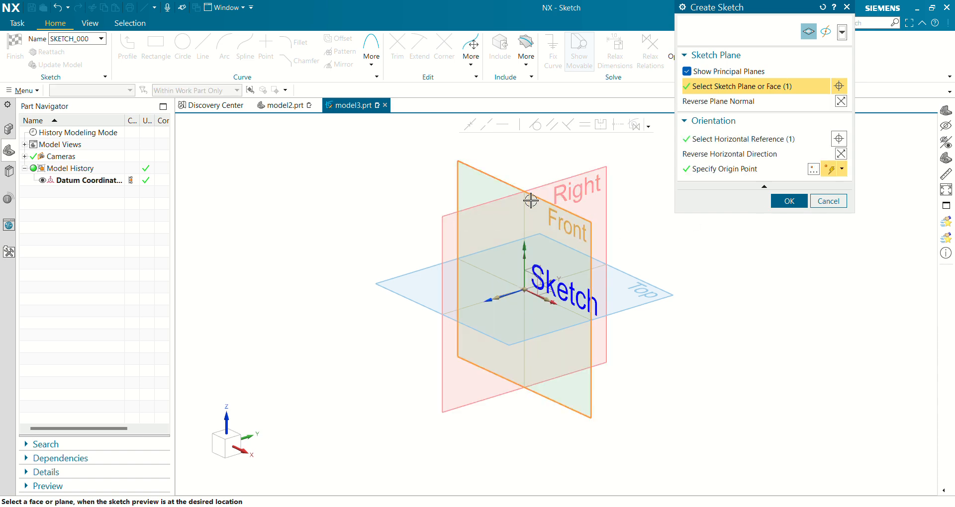
{"action": "left_click", "coordinate": [790, 201]}
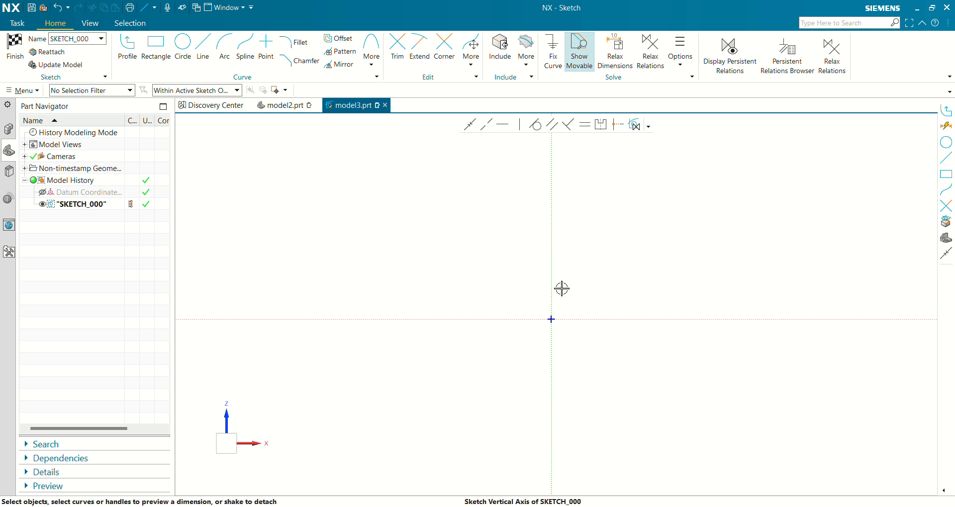
Sketch four connected horizontal and vertical lines from the origin as a stepped bolt outline, with a base about 88 mm long.
{"action": "key", "text": "z"}
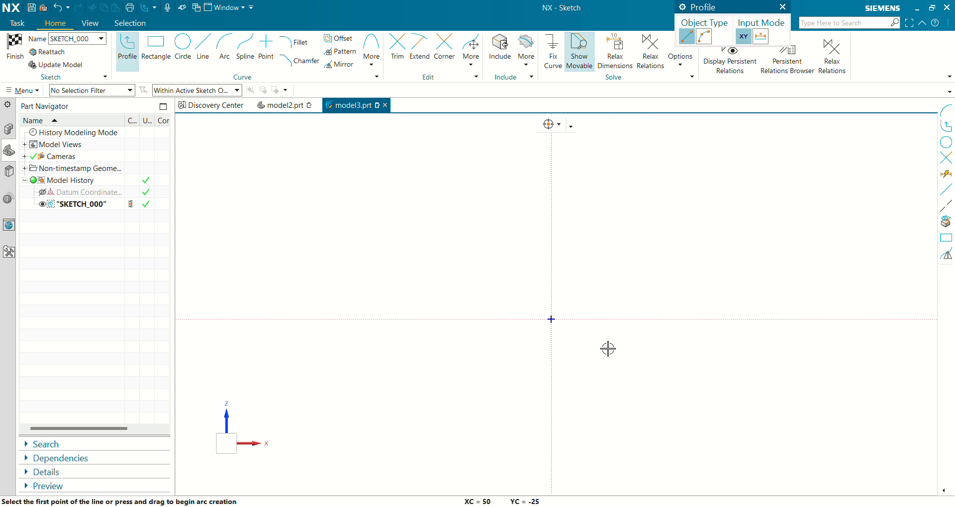
{"action": "scroll", "coordinate": [608, 346], "scroll_direction": "down", "scroll_amount": 3}
{"action": "left_click", "coordinate": [494, 293]}
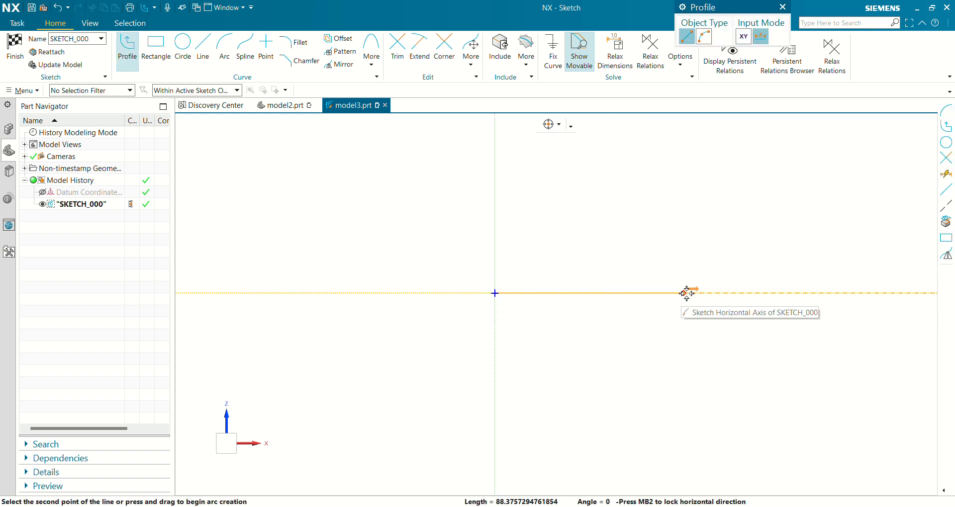
{"action": "left_click", "coordinate": [688, 293]}
{"action": "left_click", "coordinate": [690, 259]}
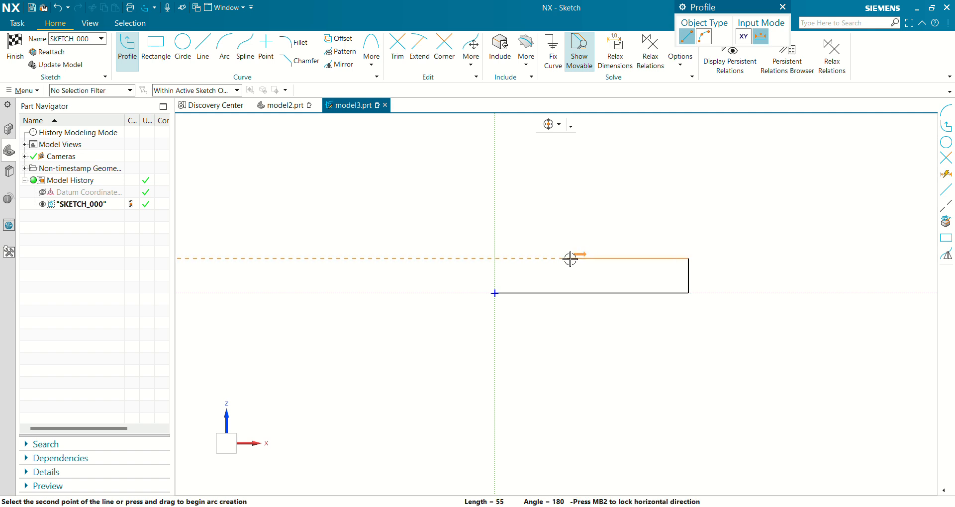
{"action": "left_click", "coordinate": [539, 259]}
{"action": "left_click", "coordinate": [537, 229]}
{"action": "scroll", "coordinate": [585, 202], "scroll_direction": "down", "scroll_amount": 3}
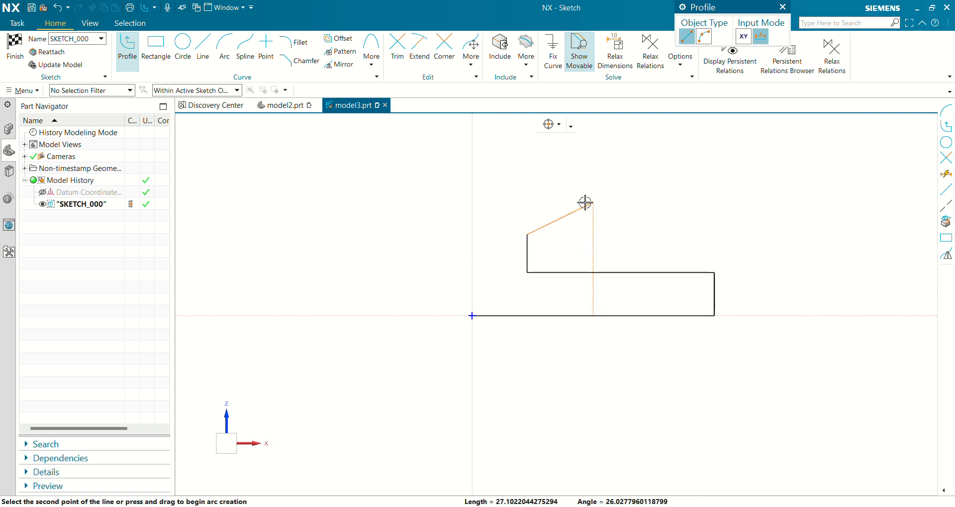
{"action": "key", "text": "Escape"}
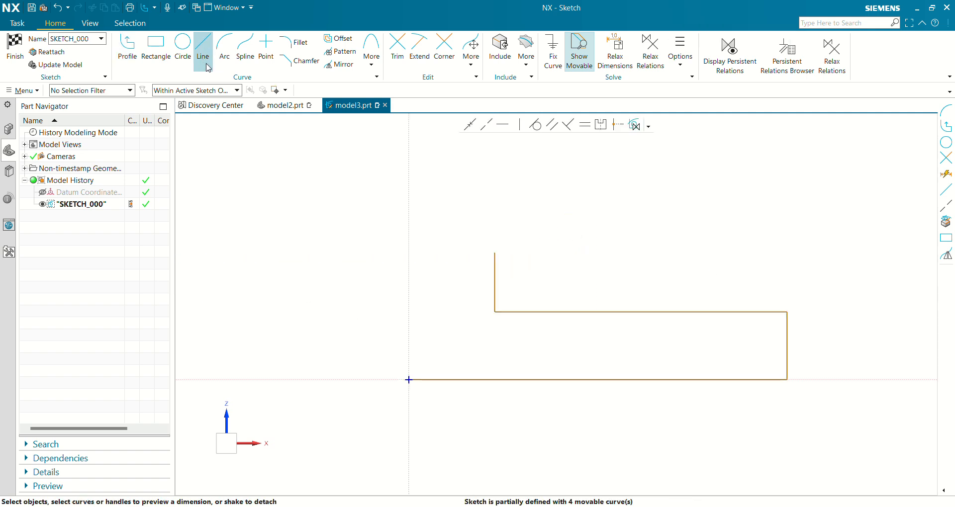
Draw a three-point convex arc from the upper end of the outline's head line to the sketch's vertical axis.
{"action": "left_click", "coordinate": [224, 50]}
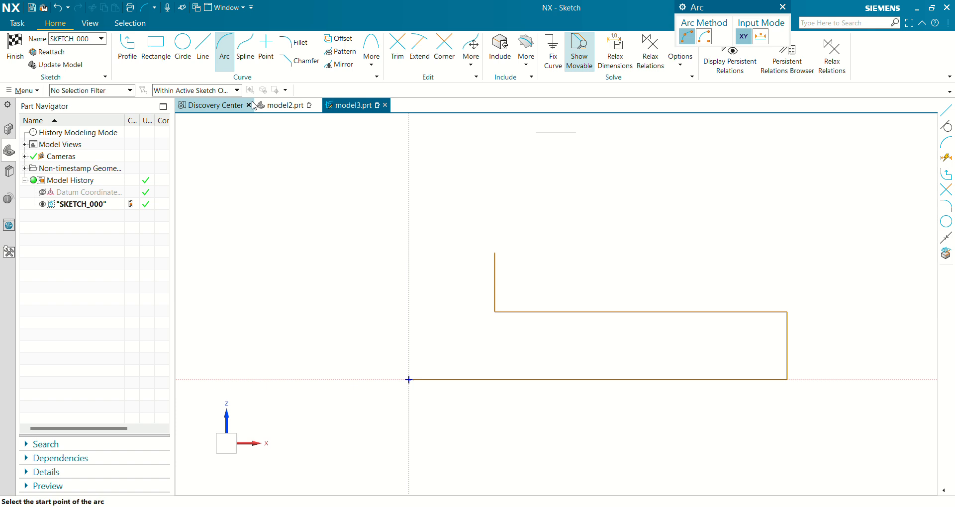
{"action": "left_click", "coordinate": [495, 252]}
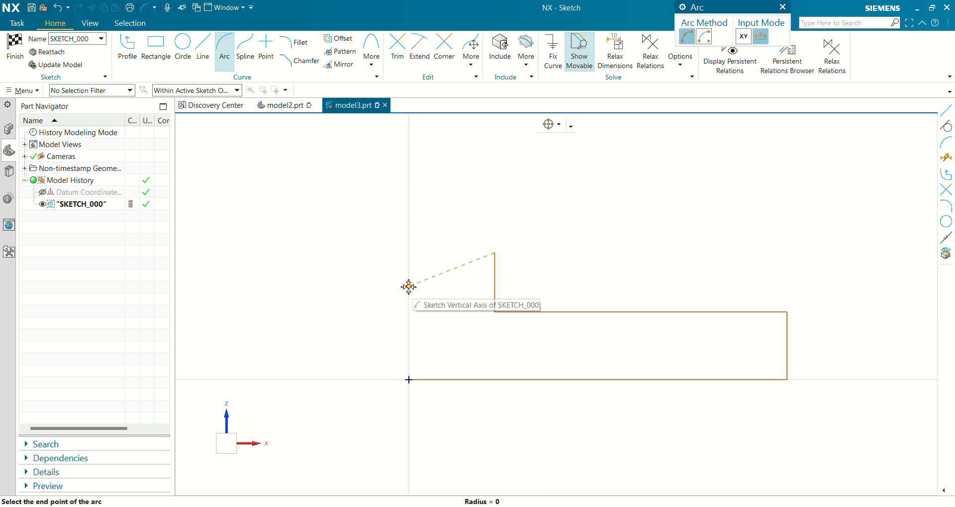
{"action": "left_click", "coordinate": [408, 296]}
{"action": "left_click", "coordinate": [439, 271]}
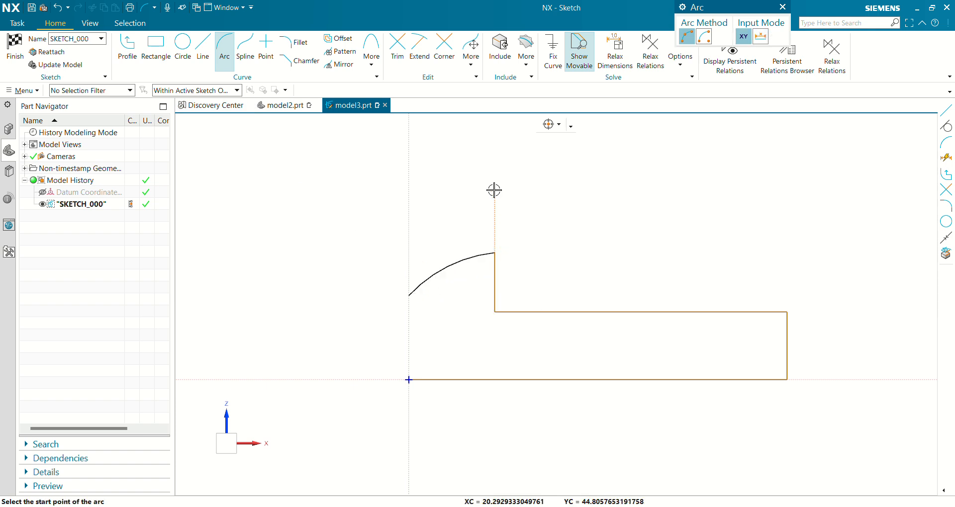
Close the profile with a vertical line about 20 mm long from the arc's lower end to the origin.
{"action": "left_click", "coordinate": [221, 58]}
{"action": "left_click", "coordinate": [203, 50]}
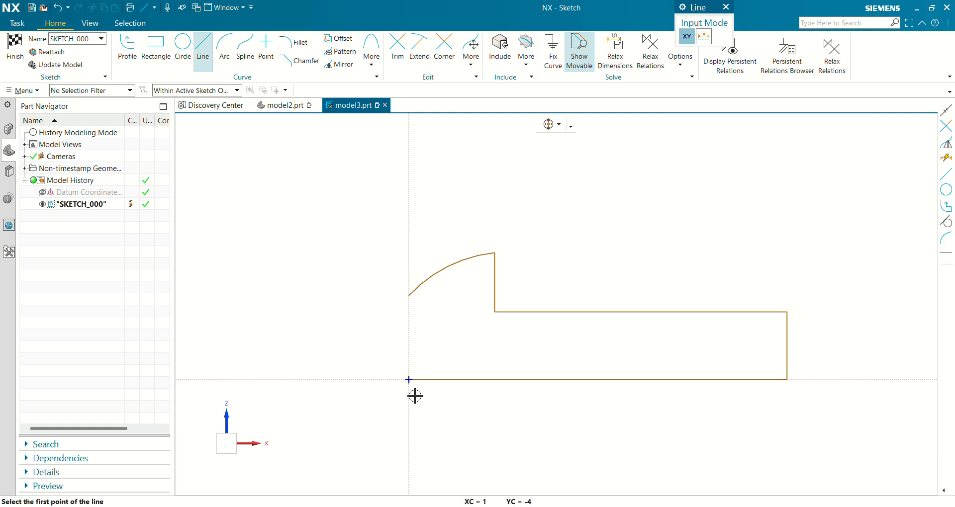
{"action": "left_click", "coordinate": [408, 379]}
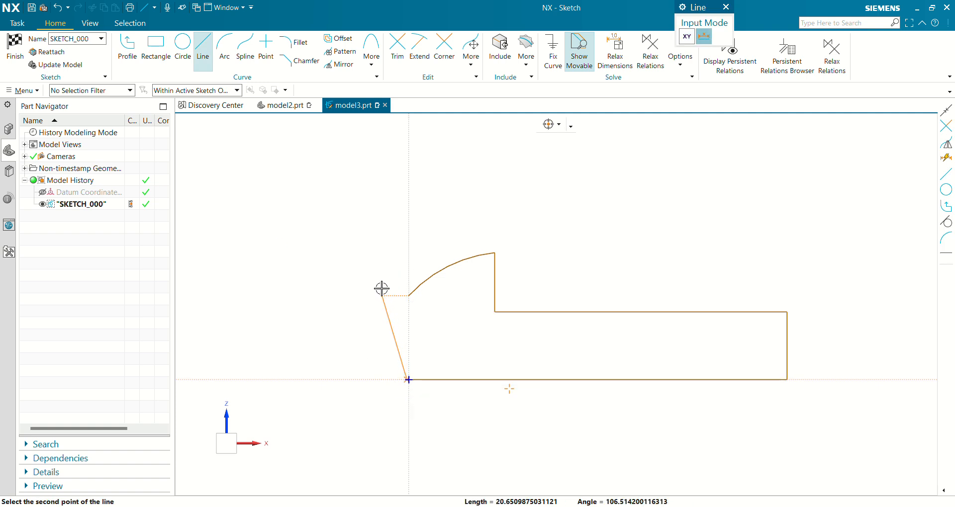
{"action": "key", "text": "Escape"}
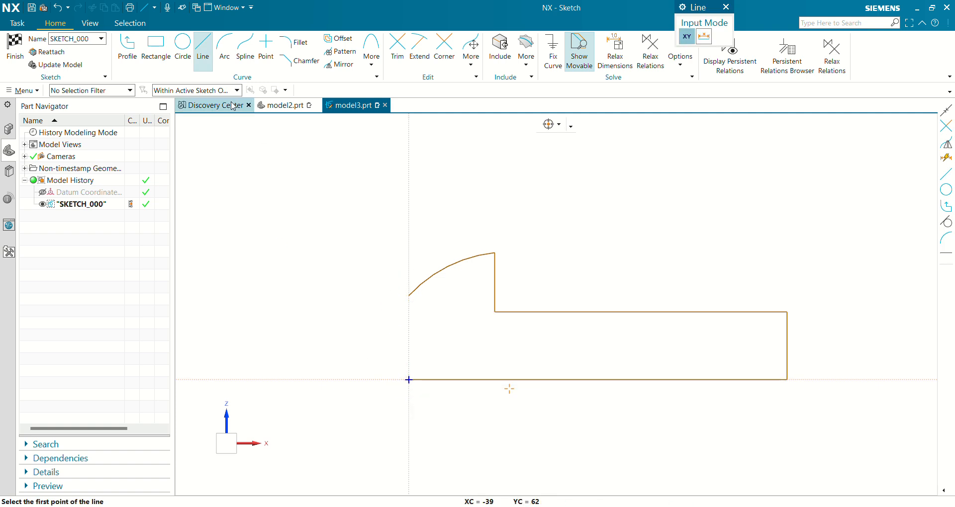
{"action": "left_click", "coordinate": [408, 297]}
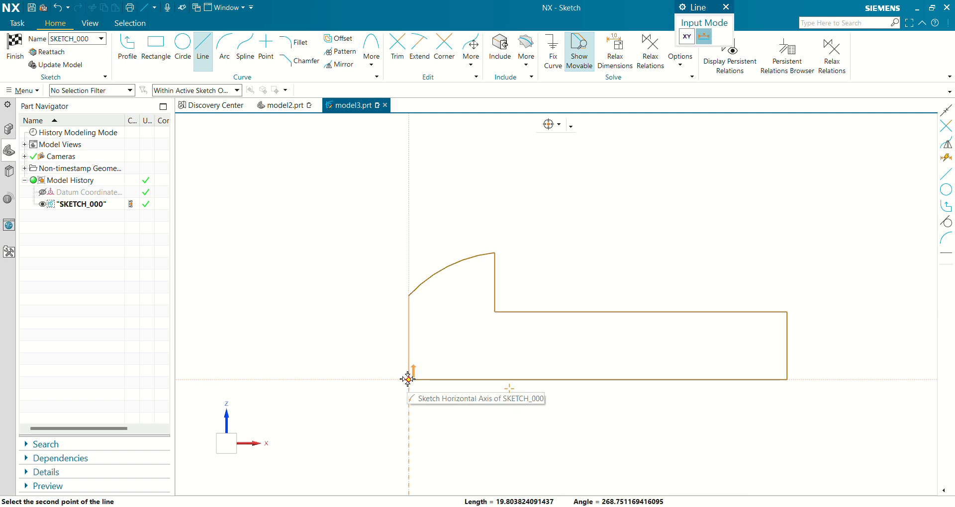
{"action": "left_click", "coordinate": [410, 380]}
{"action": "key", "text": "Escape"}
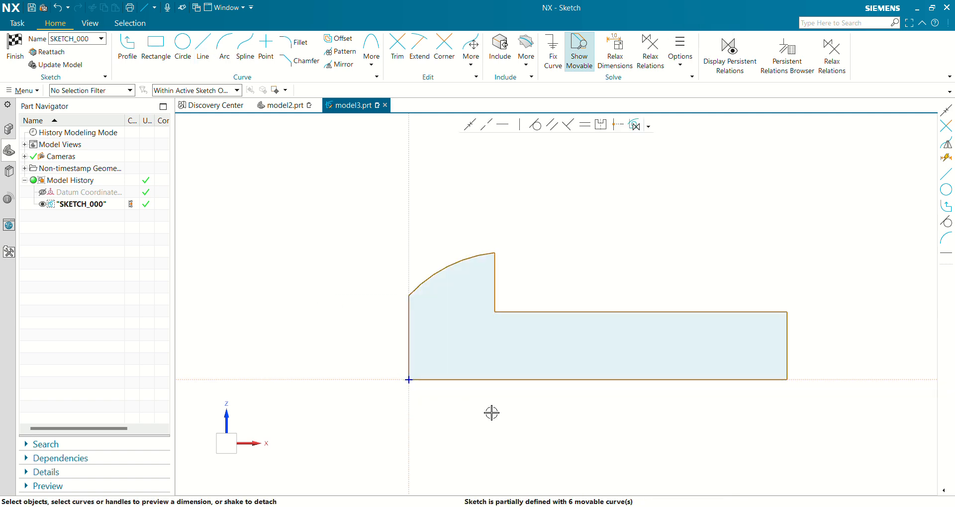
Dimension the vertical line on the head's end to 5 mm and scale the entire sketch to it.
{"action": "scroll", "coordinate": [485, 423], "scroll_direction": "up", "scroll_amount": 1}
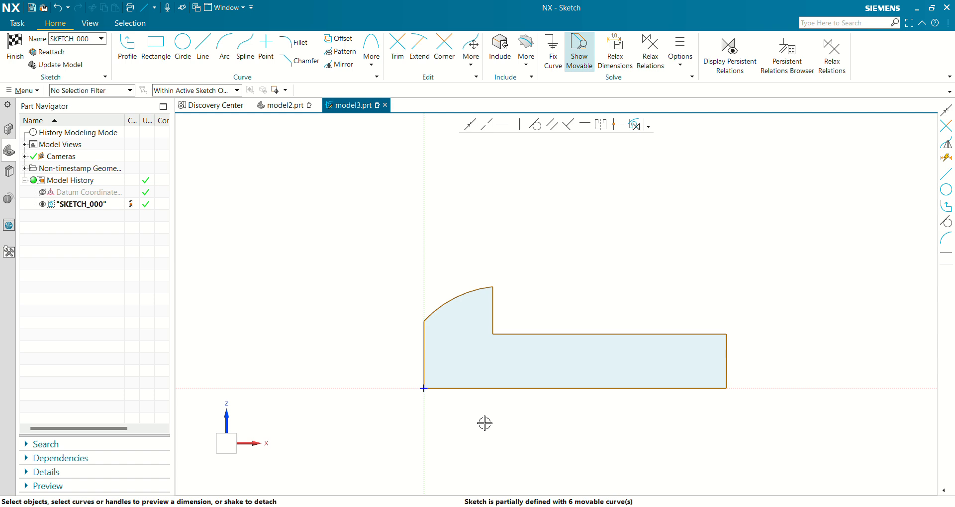
{"action": "scroll", "coordinate": [479, 425], "scroll_direction": "up", "scroll_amount": 1}
{"action": "scroll", "coordinate": [461, 437], "scroll_direction": "down", "scroll_amount": 2}
{"action": "middle_click_drag", "start_coordinate": [432, 362], "coordinate": [339, 347], "text": "shift"}
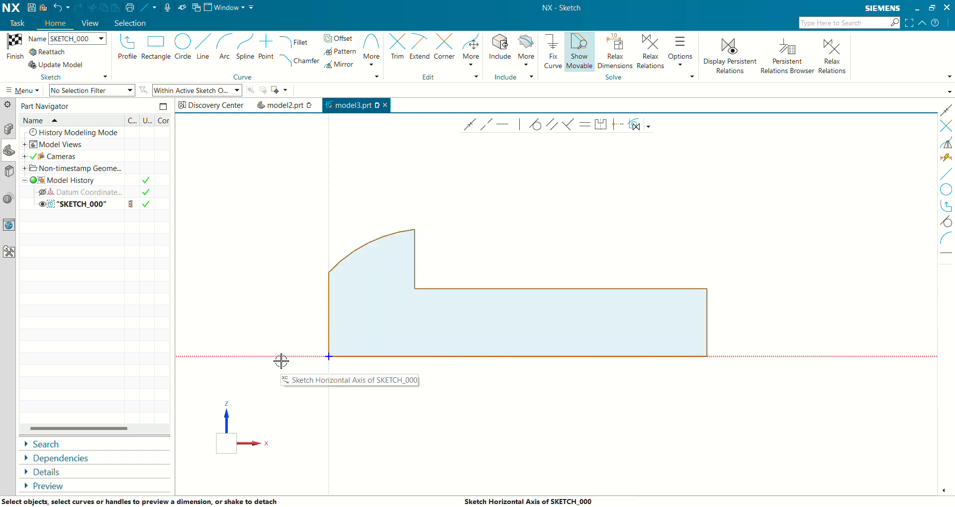
{"action": "left_click", "coordinate": [328, 302]}
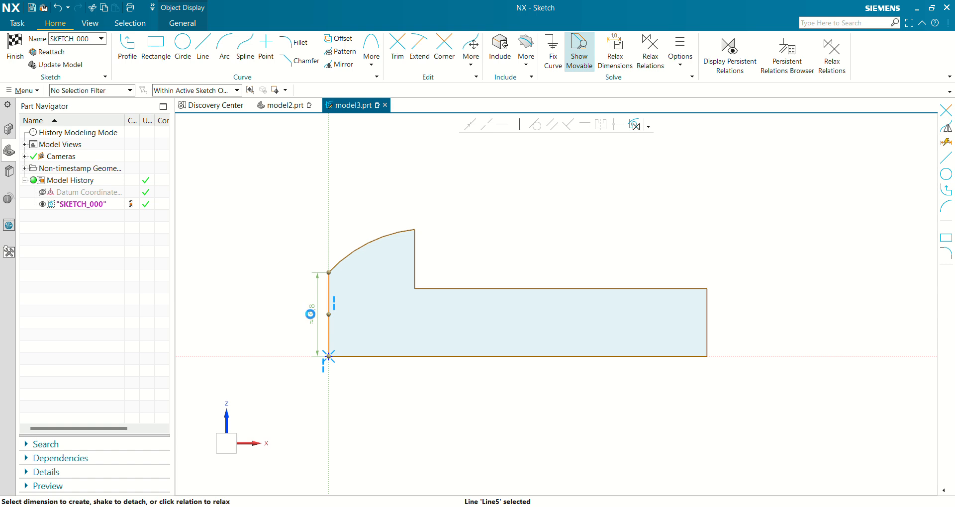
{"action": "left_click", "coordinate": [310, 314]}
{"action": "type", "text": "5"}
{"action": "key", "text": "Return"}
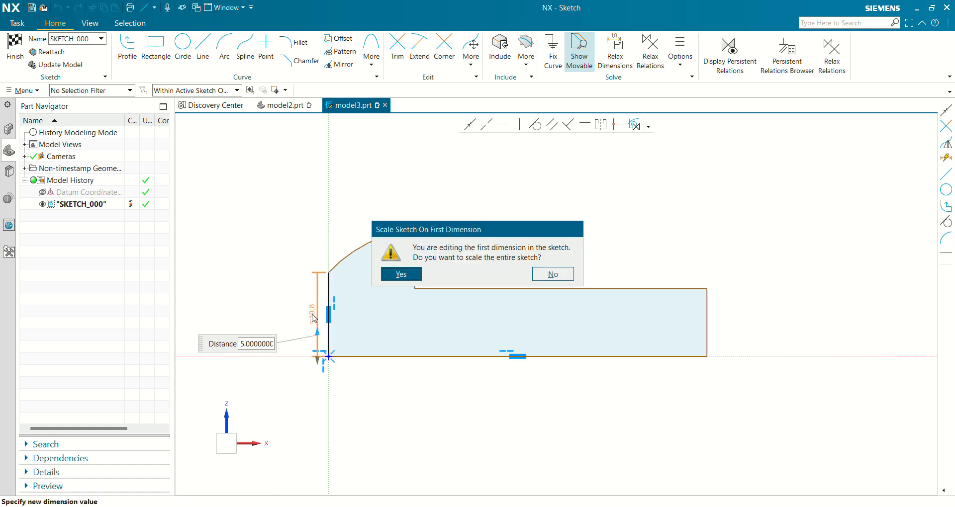
{"action": "left_click", "coordinate": [407, 274]}
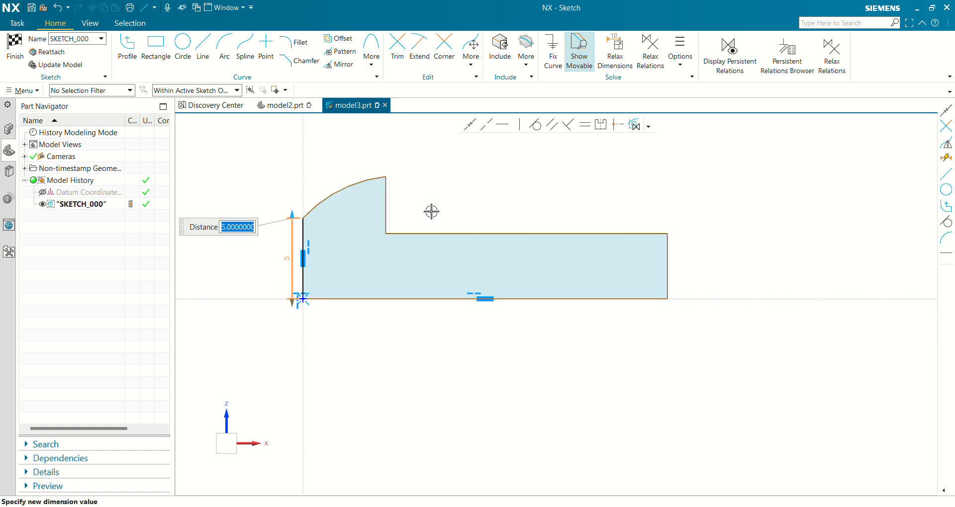
{"action": "middle_click", "coordinate": [395, 209]}
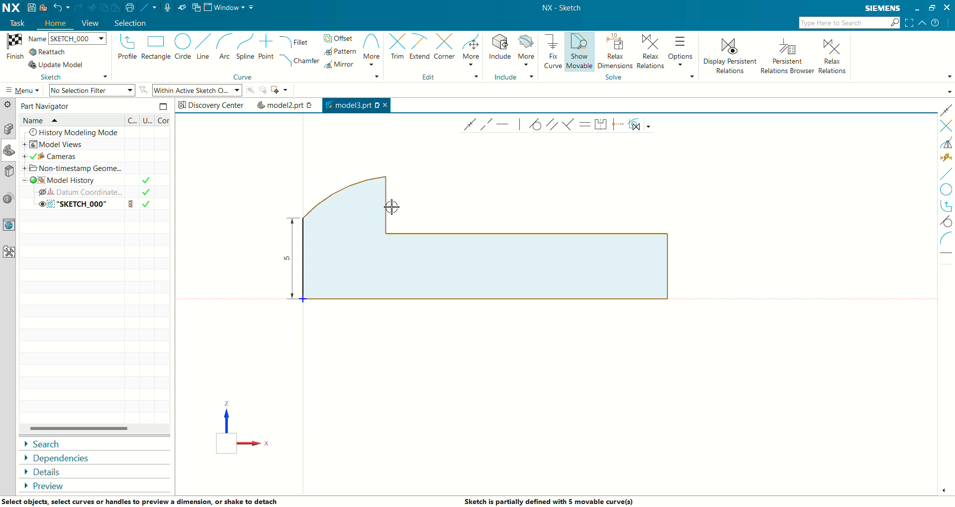
Set the height from the base line to the arc's upper endpoint to 8 mm.
{"action": "left_click", "coordinate": [386, 177]}
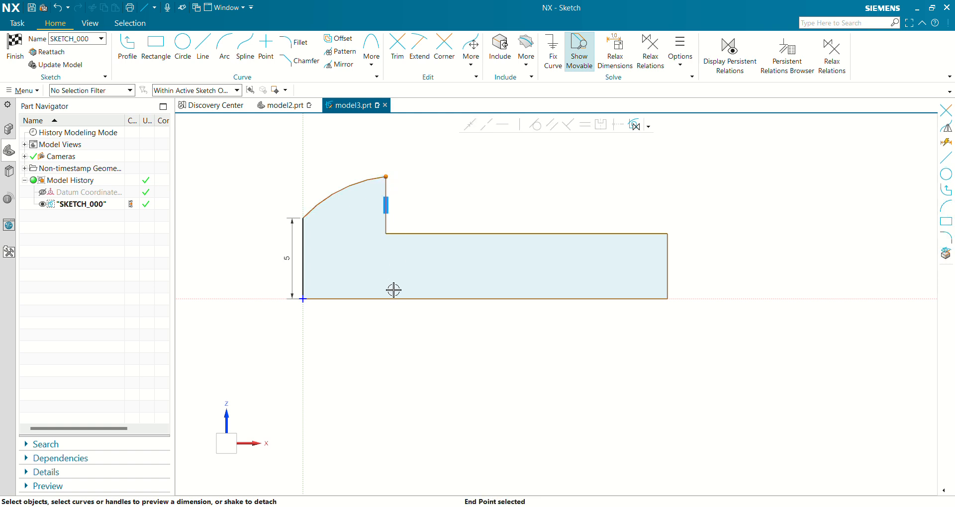
{"action": "left_click", "coordinate": [391, 298]}
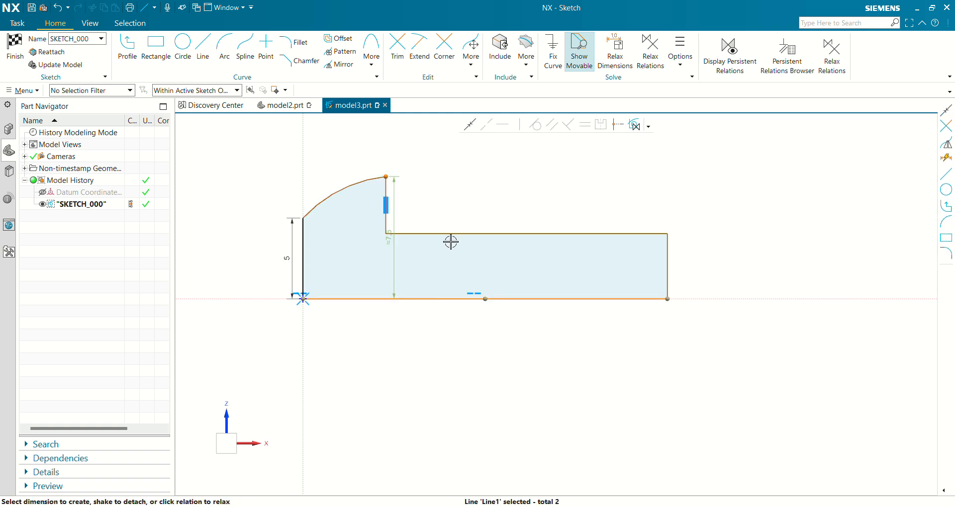
{"action": "left_click", "coordinate": [391, 239]}
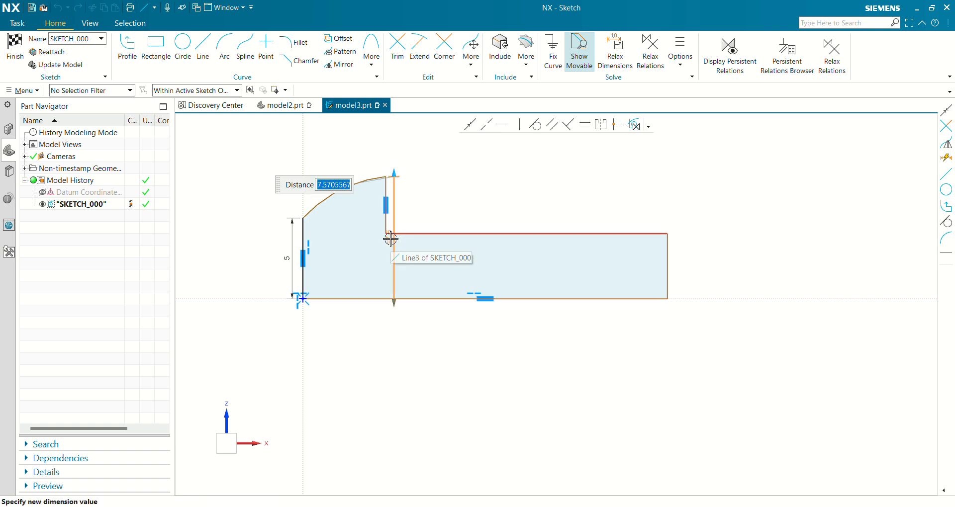
{"action": "type", "text": "8"}
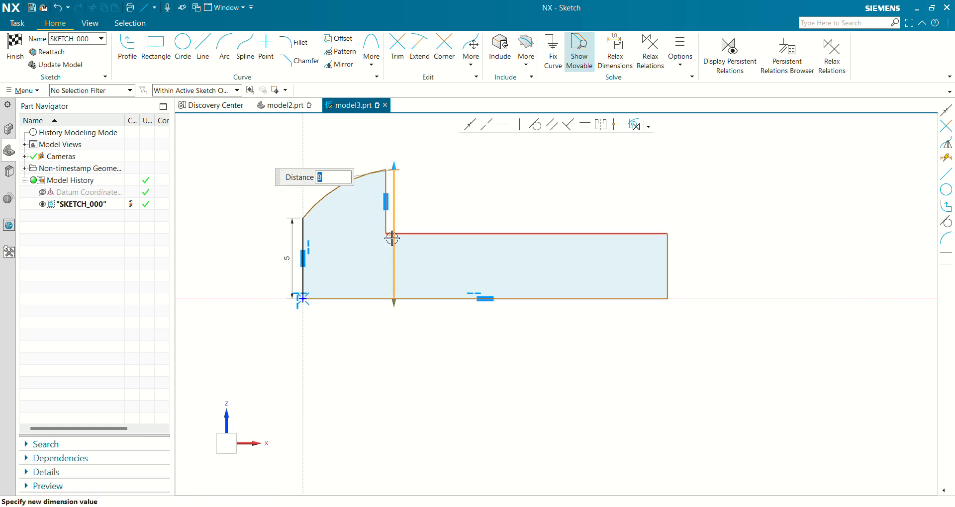
{"action": "key", "text": "Return"}
Set the overall bolt length between the head's end line and the shank's end line to 38 mm.
{"action": "left_click", "coordinate": [307, 274]}
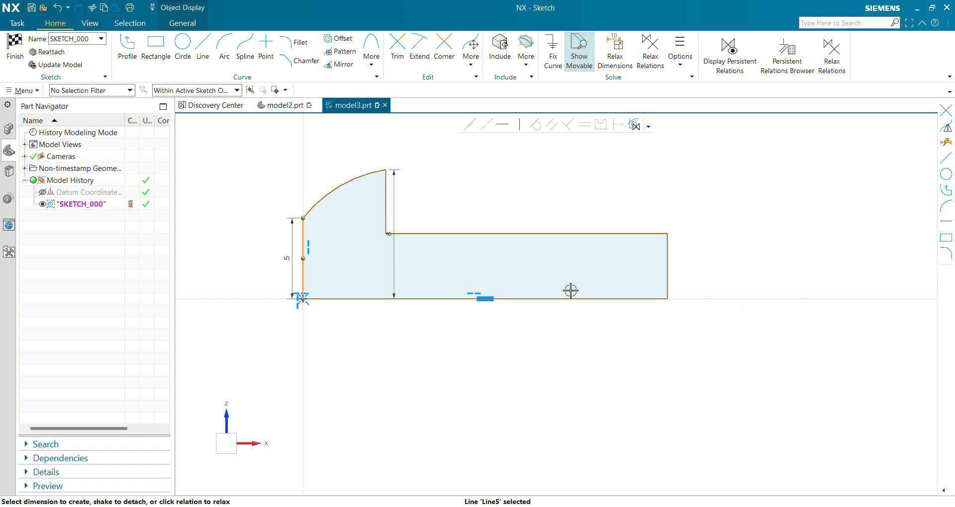
{"action": "left_click", "coordinate": [666, 274]}
{"action": "left_click", "coordinate": [499, 277]}
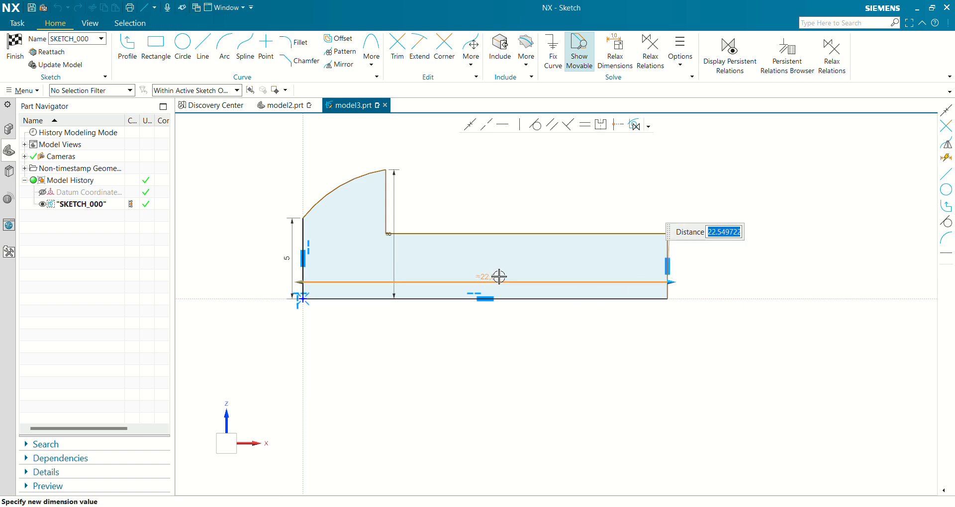
{"action": "type", "text": "38"}
{"action": "key", "text": "Return"}
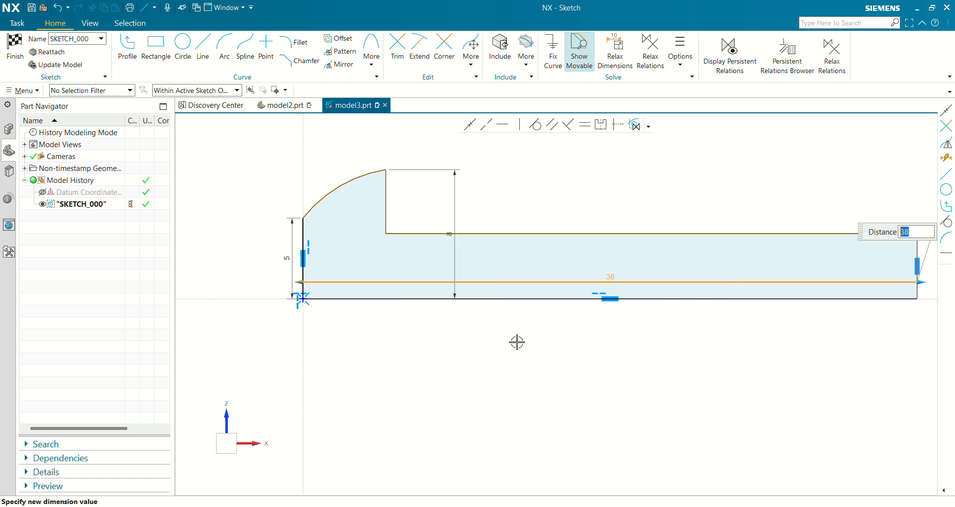
{"action": "left_click", "coordinate": [432, 412]}
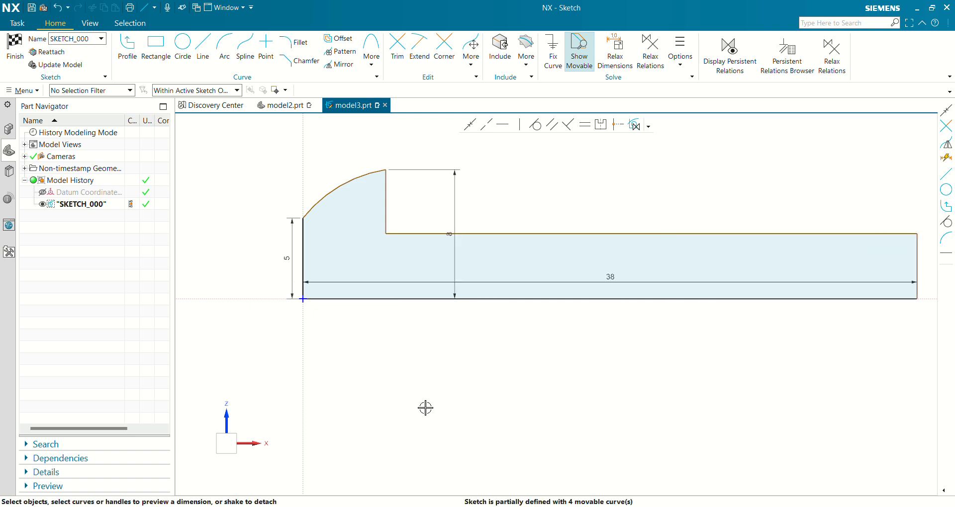
Set the head thickness between its end line and the shoulder line to 5.5 mm.
{"action": "left_click", "coordinate": [303, 235]}
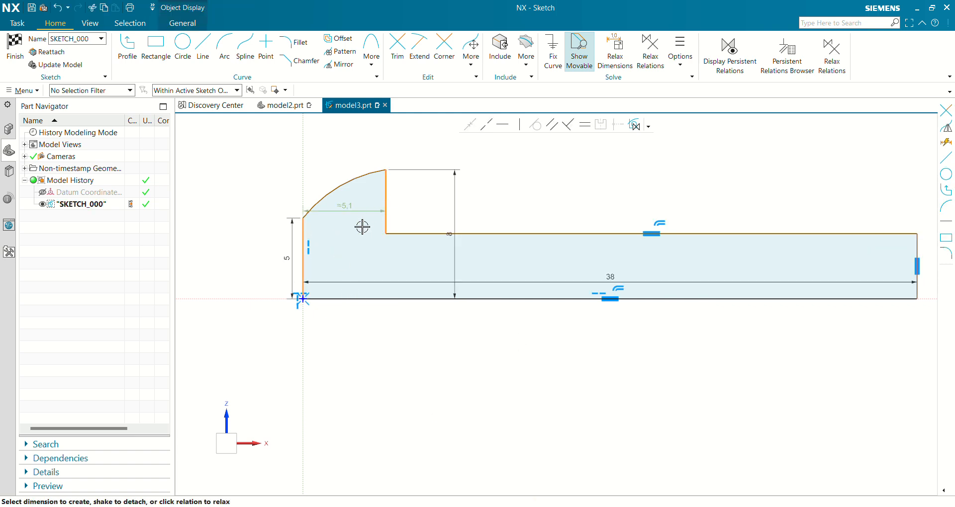
{"action": "left_click", "coordinate": [342, 208]}
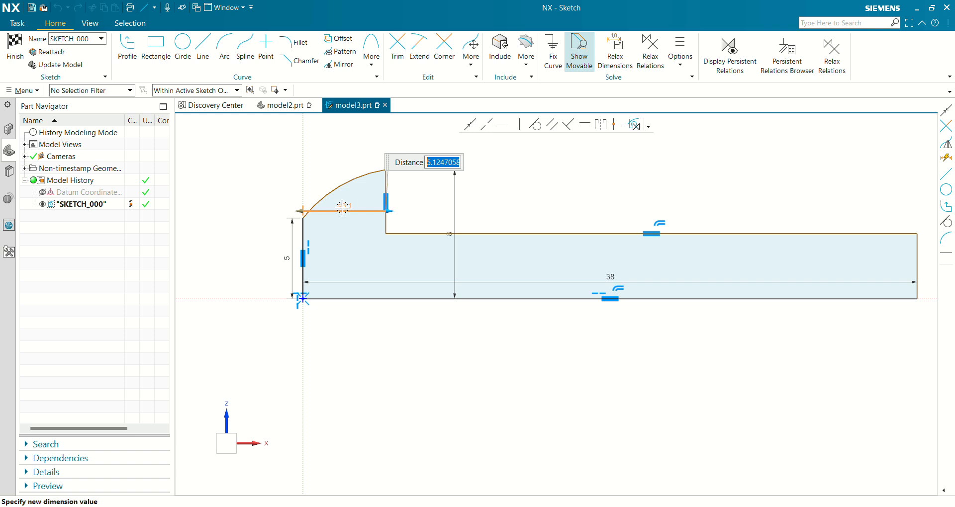
{"action": "type", "text": "5.5"}
{"action": "key", "text": "Return"}
{"action": "left_click", "coordinate": [394, 391]}
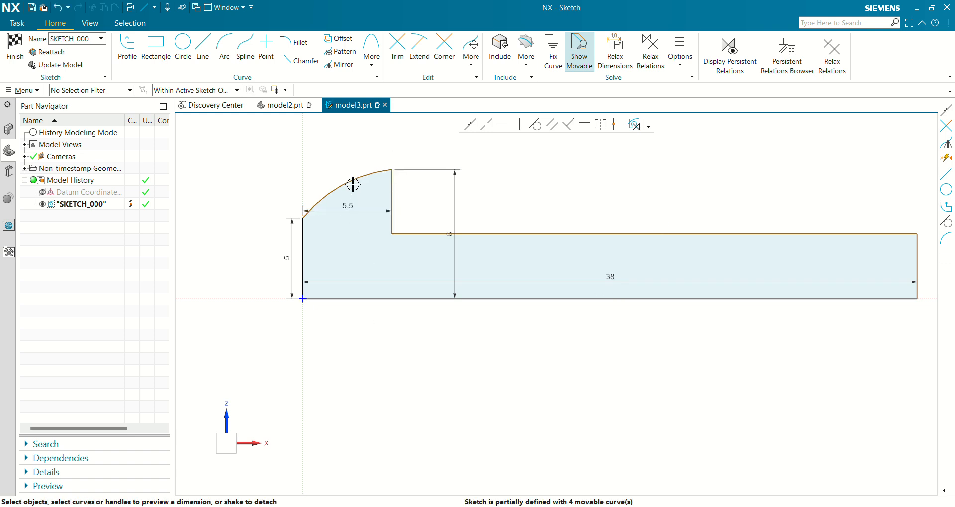
Dimension the bolt head's arc with a radius of 10 mm.
{"action": "left_click", "coordinate": [353, 185]}
{"action": "left_click", "coordinate": [375, 246]}
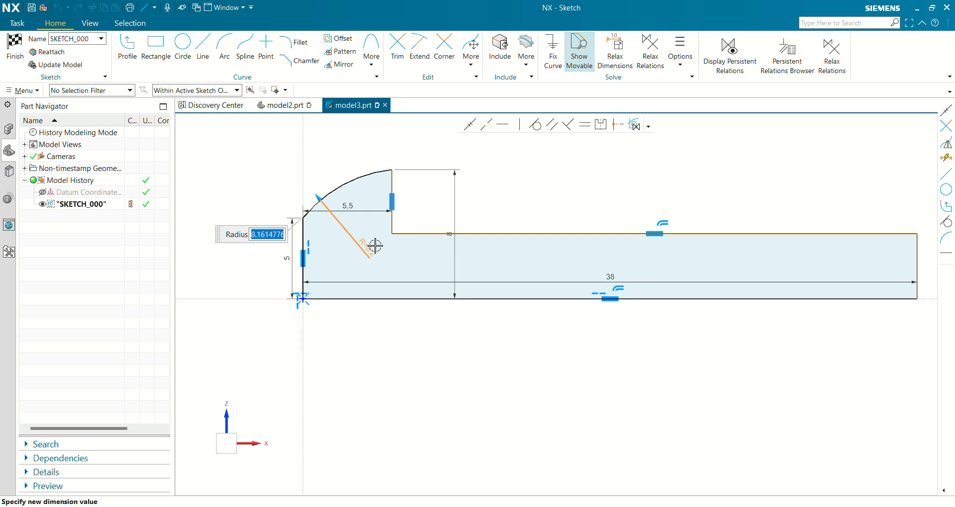
{"action": "type", "text": "10"}
{"action": "key", "text": "Return"}
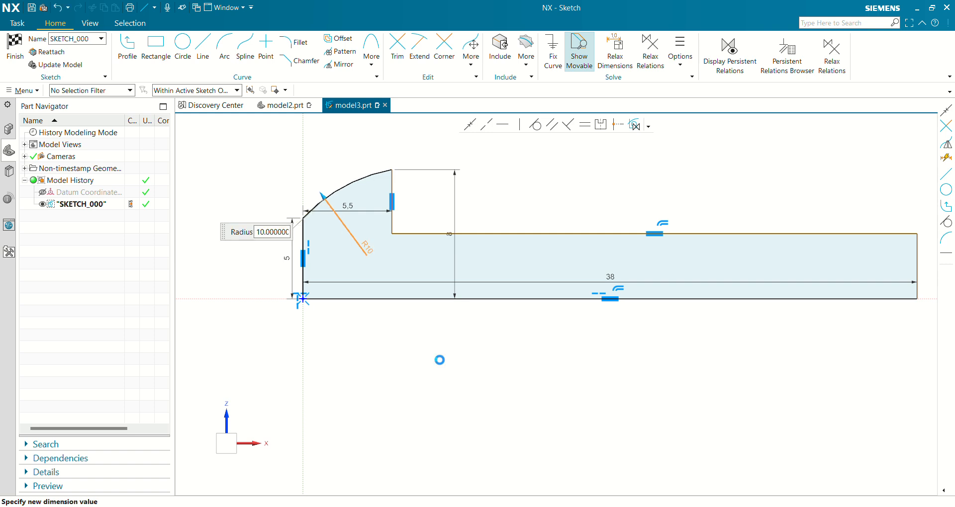
{"action": "left_click", "coordinate": [440, 360]}
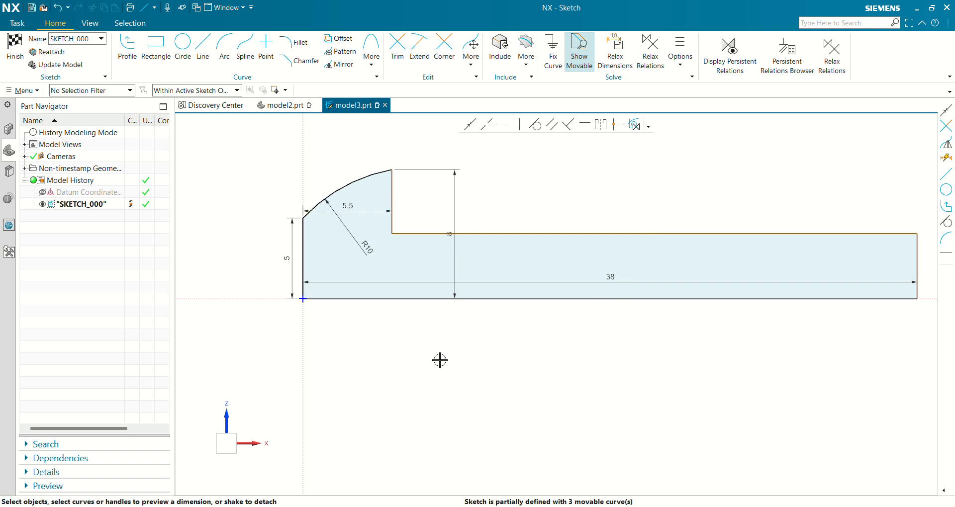
Set the distance between the shank's upper line and the base line to 4 mm and finish the sketch.
{"action": "left_click", "coordinate": [531, 233]}
{"action": "left_click", "coordinate": [525, 299]}
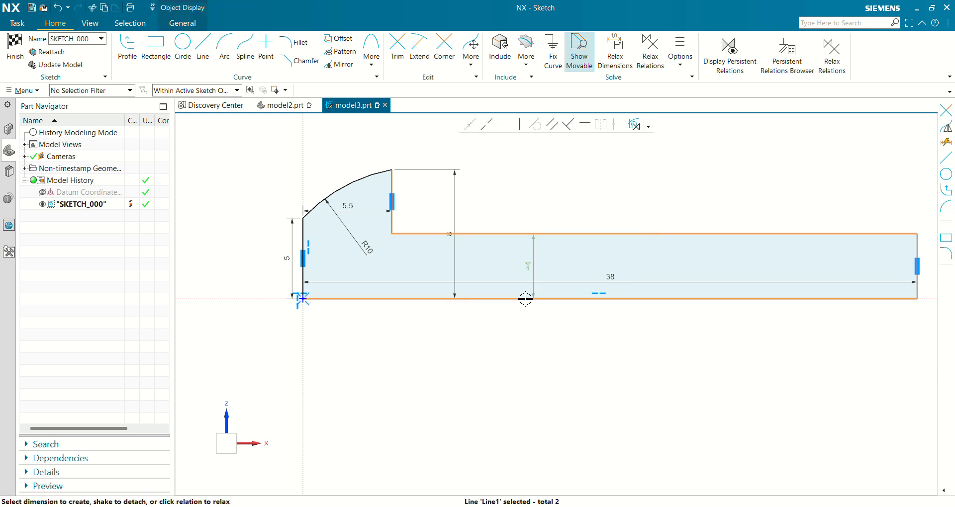
{"action": "left_click", "coordinate": [529, 269]}
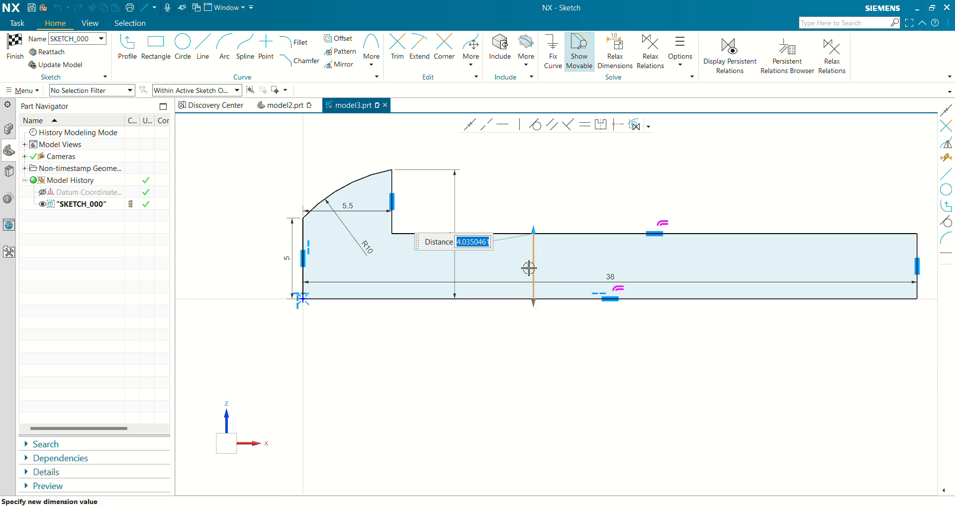
{"action": "type", "text": "4"}
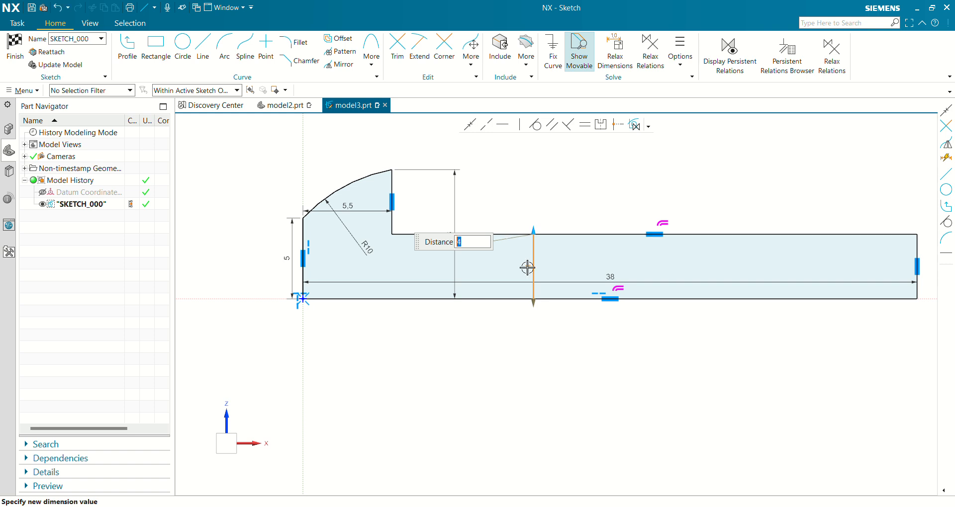
{"action": "key", "text": "Return"}
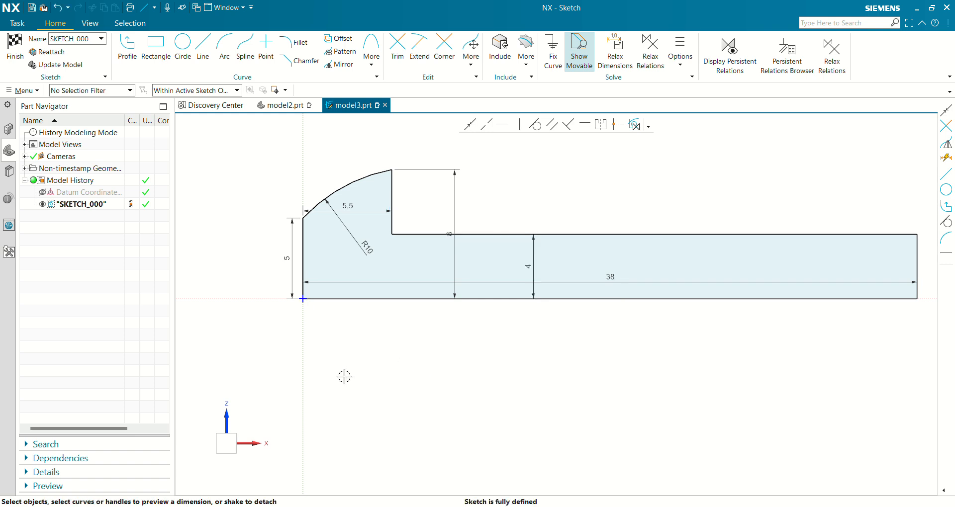
{"action": "left_click", "coordinate": [15, 50]}
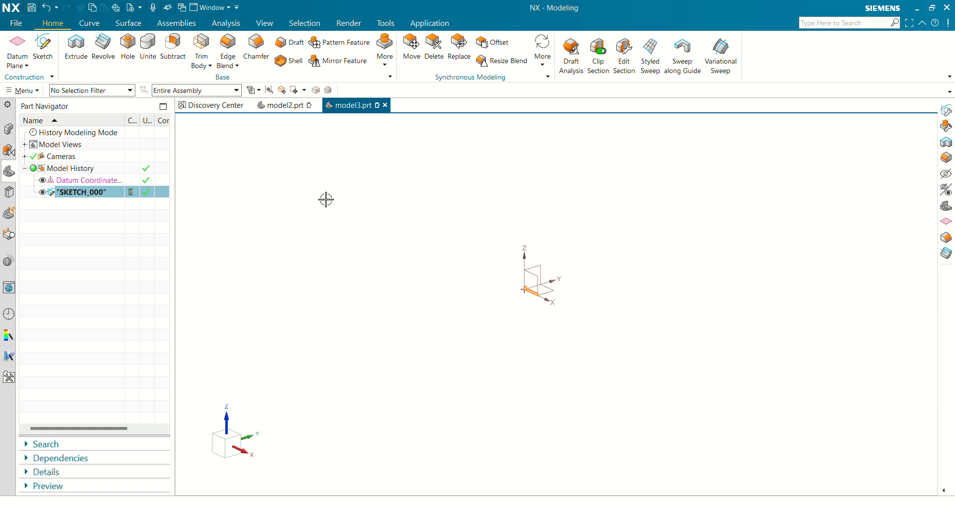
Revolve the half-profile 360° about its long base line as a solid body, with Boolean set to None.
{"action": "key", "text": "ctrl+f"}
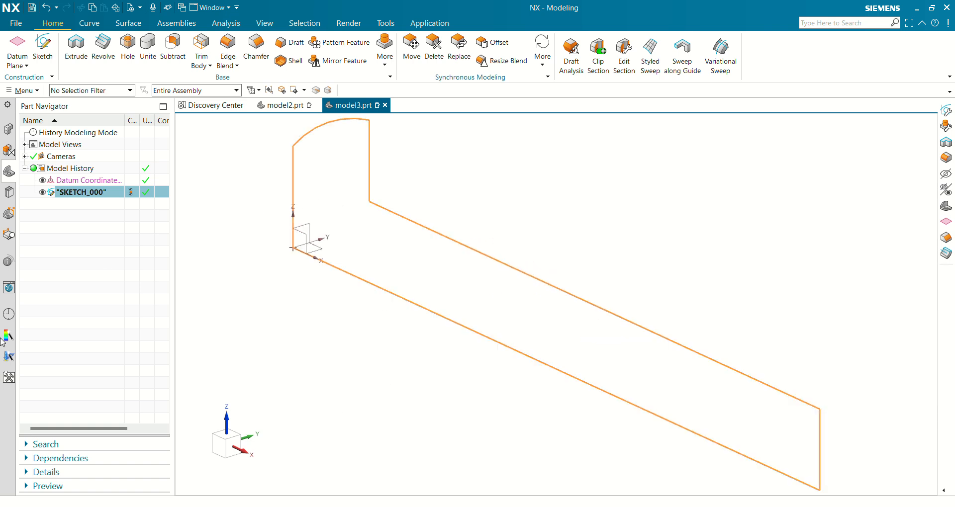
{"action": "left_click", "coordinate": [102, 50]}
{"action": "scroll", "coordinate": [321, 239], "scroll_direction": "down", "scroll_amount": 3}
{"action": "mouse_move", "coordinate": [305, 313]}
{"action": "middle_mouse_down"}
{"action": "mouse_move", "coordinate": [322, 335]}
{"action": "mouse_move", "coordinate": [364, 315]}
{"action": "mouse_move", "coordinate": [379, 331]}
{"action": "mouse_move", "coordinate": [555, 241]}
{"action": "middle_mouse_up"}
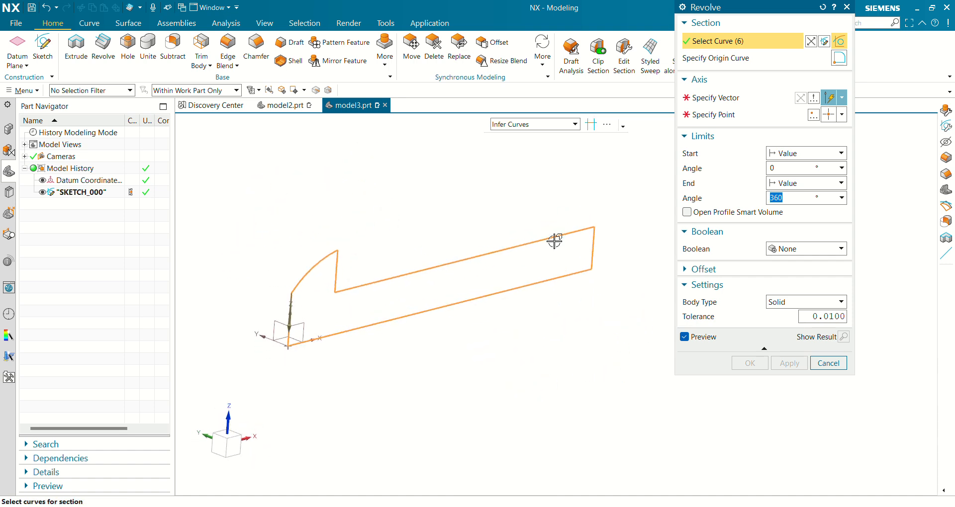
{"action": "left_click", "coordinate": [719, 99]}
{"action": "left_click", "coordinate": [456, 305]}
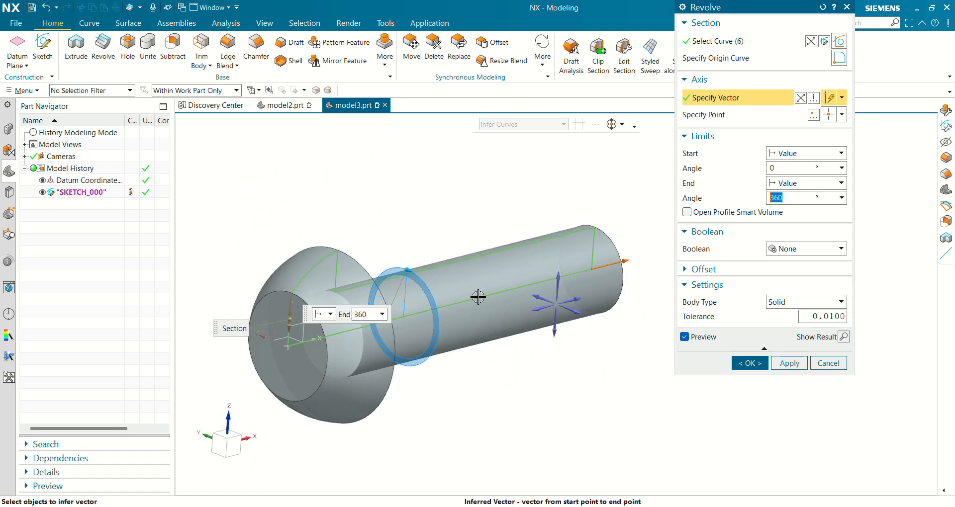
{"action": "middle_click_drag", "start_coordinate": [392, 220], "coordinate": [376, 200]}
{"action": "left_click", "coordinate": [747, 363]}
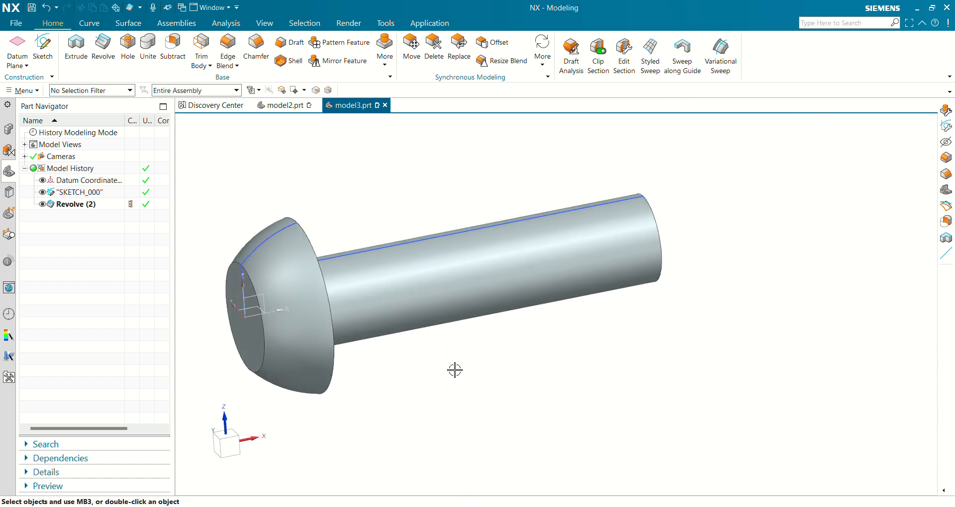
Hide the profile sketch SKETCH_000 used for the revolved body.
{"action": "middle_click_drag", "start_coordinate": [455, 371], "coordinate": [445, 370]}
{"action": "left_click", "coordinate": [44, 194]}
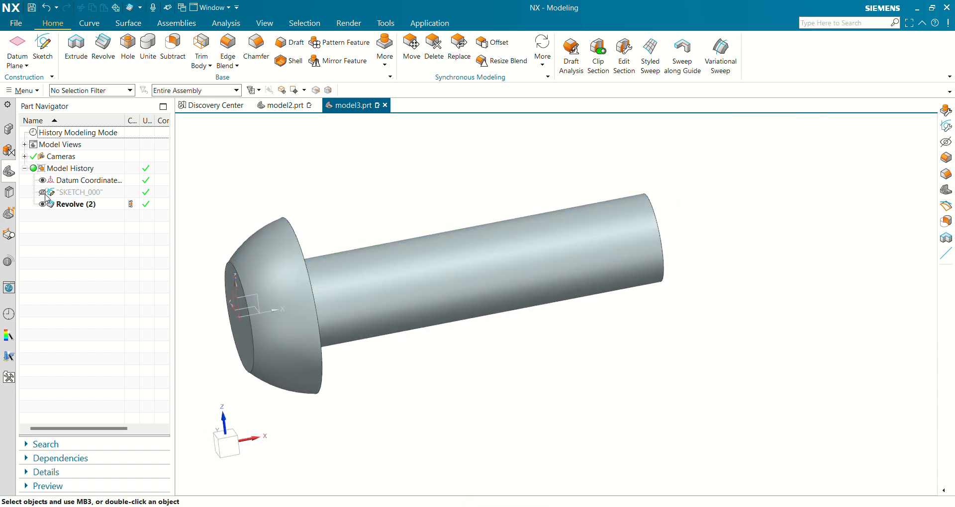
{"action": "middle_click_drag", "start_coordinate": [374, 344], "coordinate": [392, 384]}
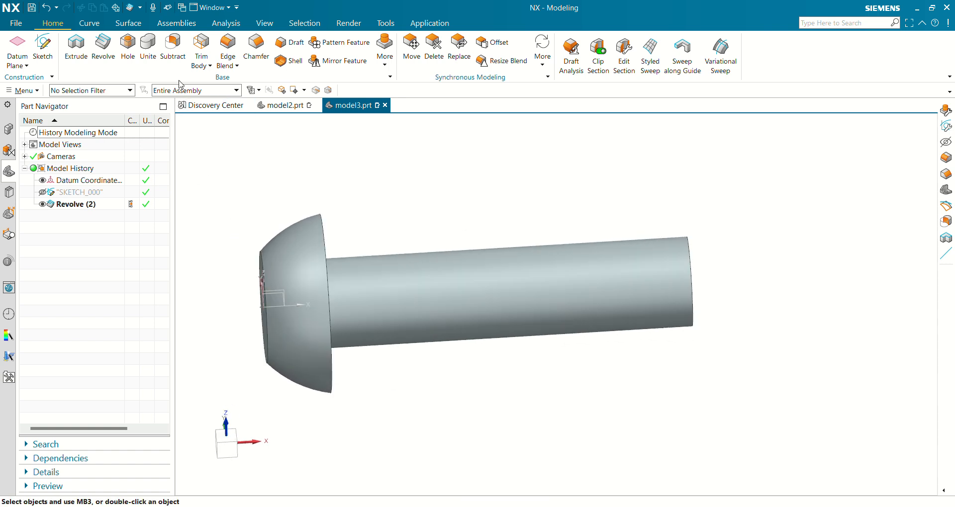
Edge-blend the head's end-face edge, its outer rim and the head-to-shank edge with a 1 mm radius.
{"action": "left_click", "coordinate": [228, 47]}
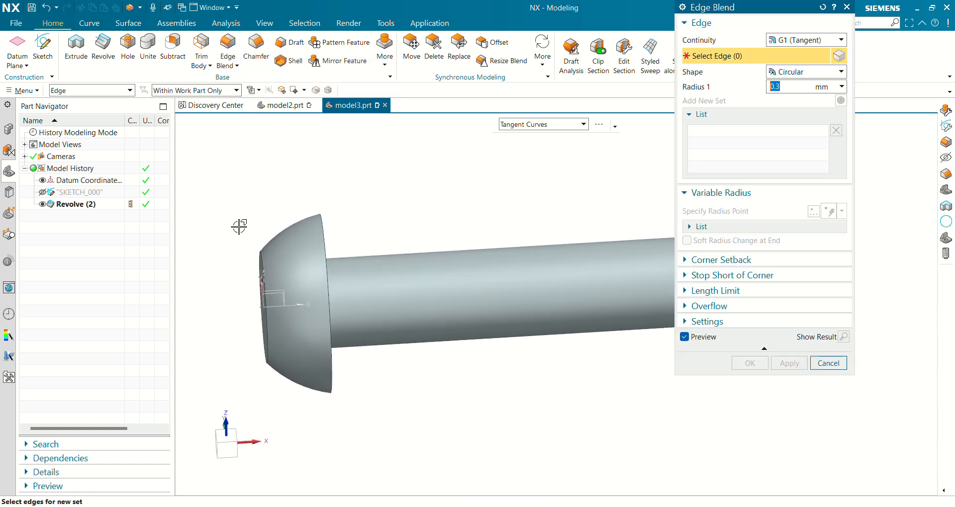
{"action": "middle_click_drag", "start_coordinate": [239, 226], "coordinate": [261, 227]}
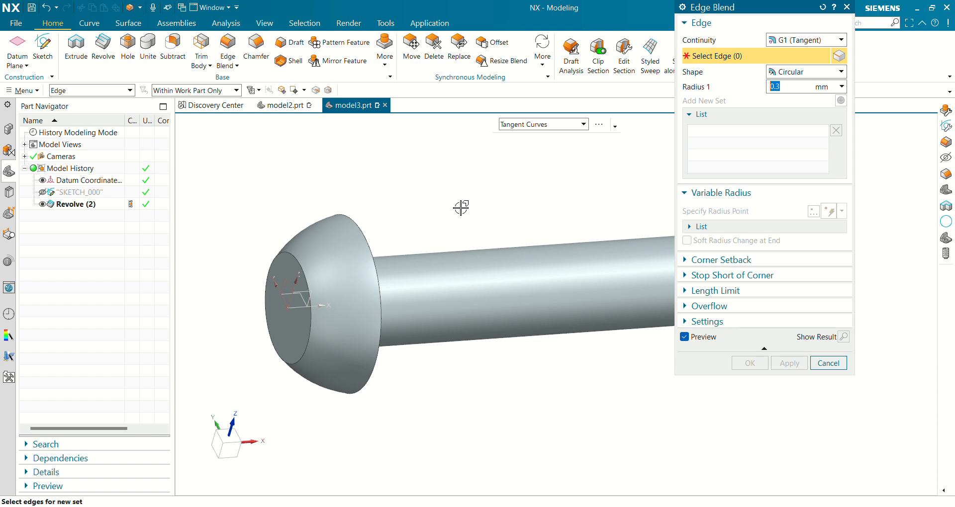
{"action": "left_click", "coordinate": [291, 252]}
{"action": "left_click", "coordinate": [364, 229]}
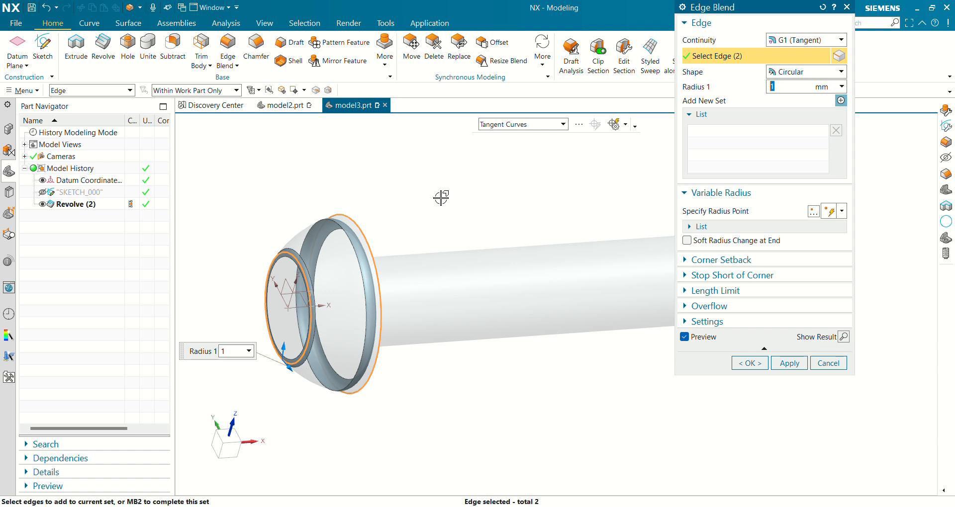
{"action": "middle_click_drag", "start_coordinate": [442, 199], "coordinate": [345, 263]}
{"action": "left_click", "coordinate": [343, 263]}
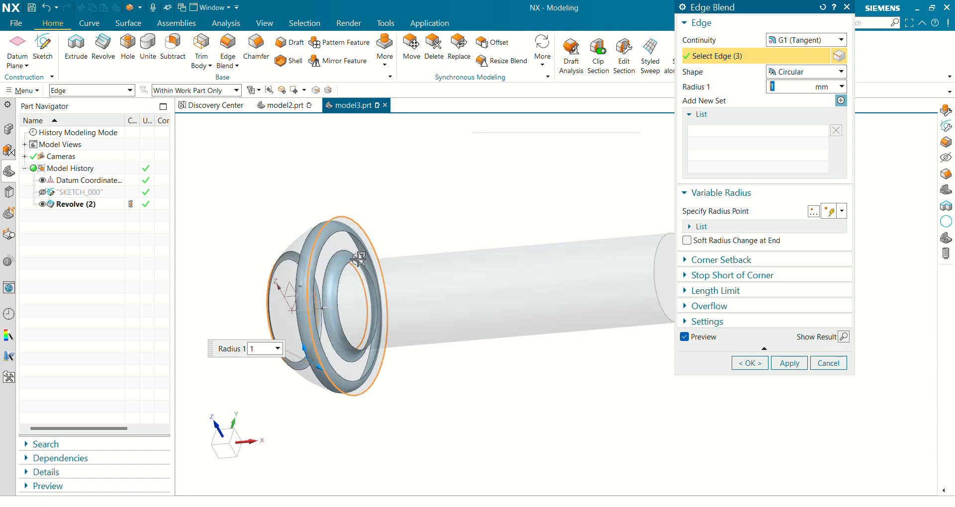
{"action": "middle_click_drag", "start_coordinate": [420, 222], "coordinate": [330, 222], "text": "shift"}
{"action": "left_click", "coordinate": [748, 363]}
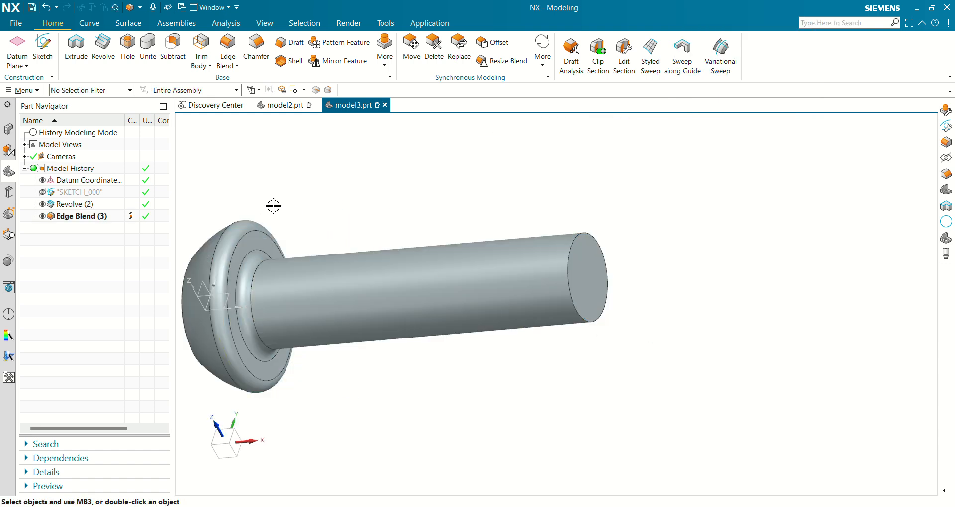
Chamfer the shank's free end edge with a 0.8 mm offset at 45°.
{"action": "middle_click_drag", "start_coordinate": [273, 205], "coordinate": [366, 196]}
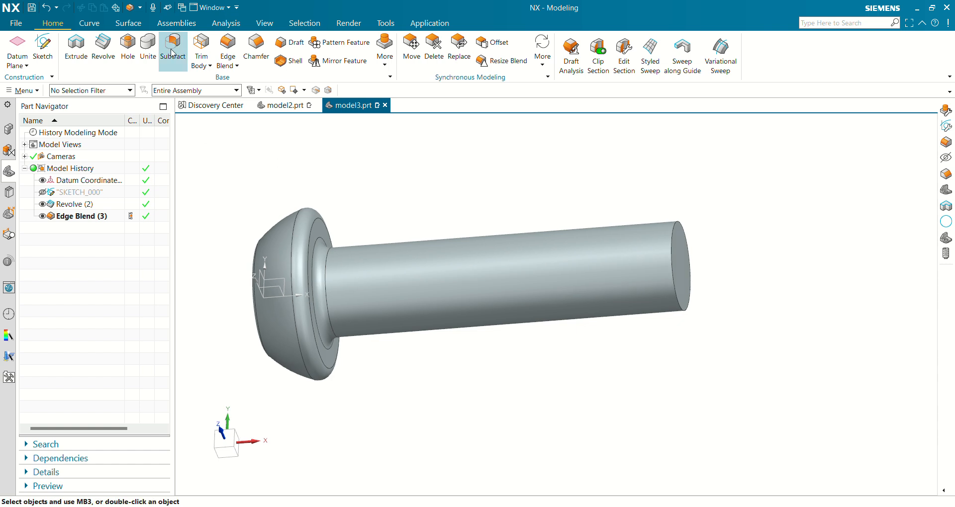
{"action": "left_click", "coordinate": [268, 60]}
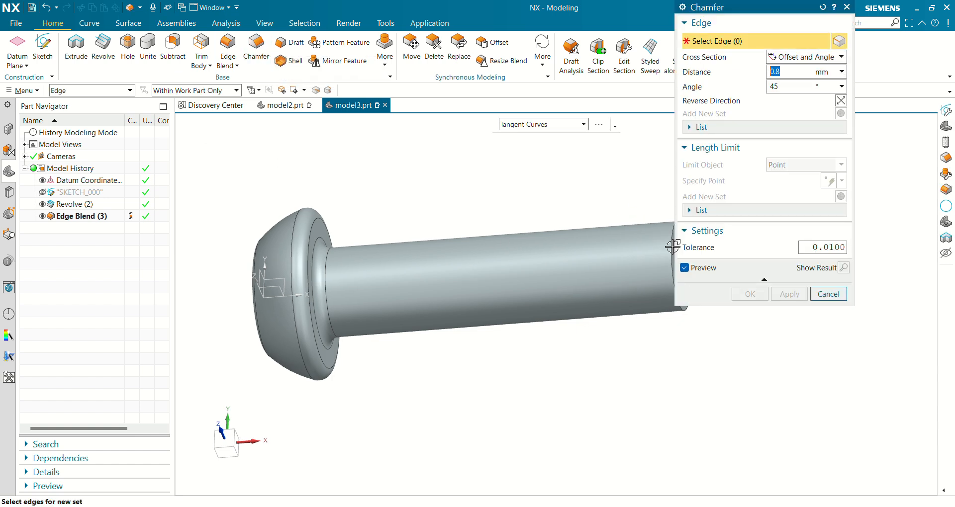
{"action": "middle_click_drag", "start_coordinate": [418, 207], "coordinate": [338, 210], "text": "shift"}
{"action": "left_click", "coordinate": [592, 254]}
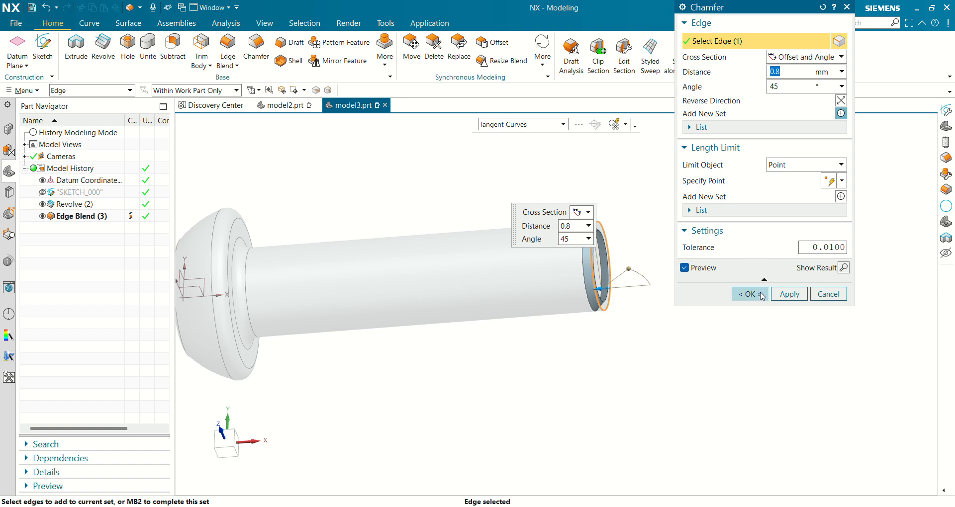
{"action": "left_click", "coordinate": [749, 294]}
Add a detailed Metric Coarse M8 x 1.25 thread, 19 mm long, to the shank from its chamfered end.
{"action": "middle_click_drag", "start_coordinate": [454, 348], "coordinate": [560, 390]}
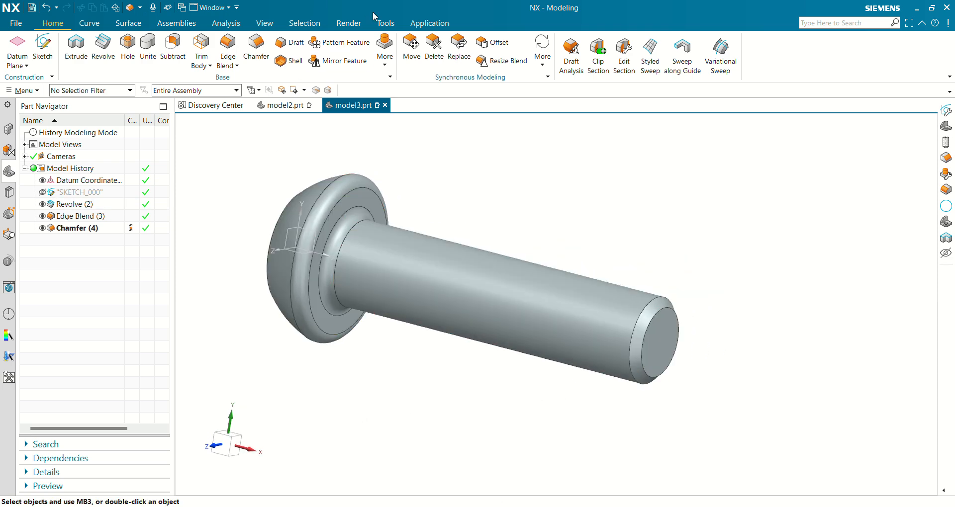
{"action": "left_click", "coordinate": [386, 62]}
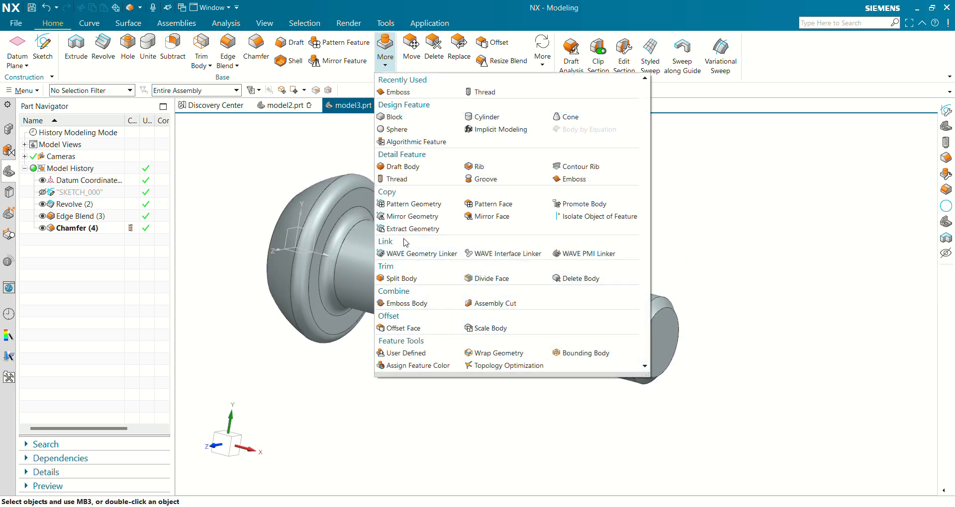
{"action": "left_click", "coordinate": [396, 179]}
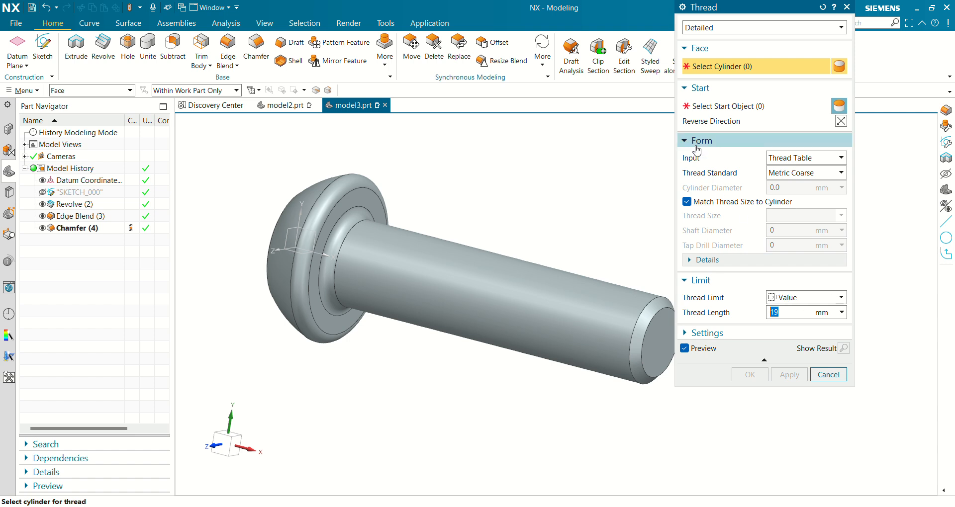
{"action": "left_click", "coordinate": [549, 293]}
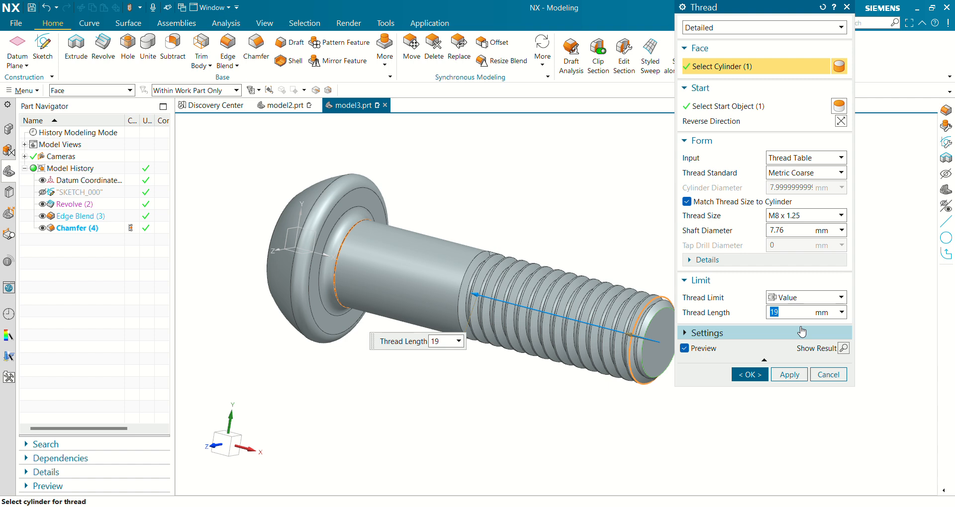
{"action": "left_click", "coordinate": [745, 375]}
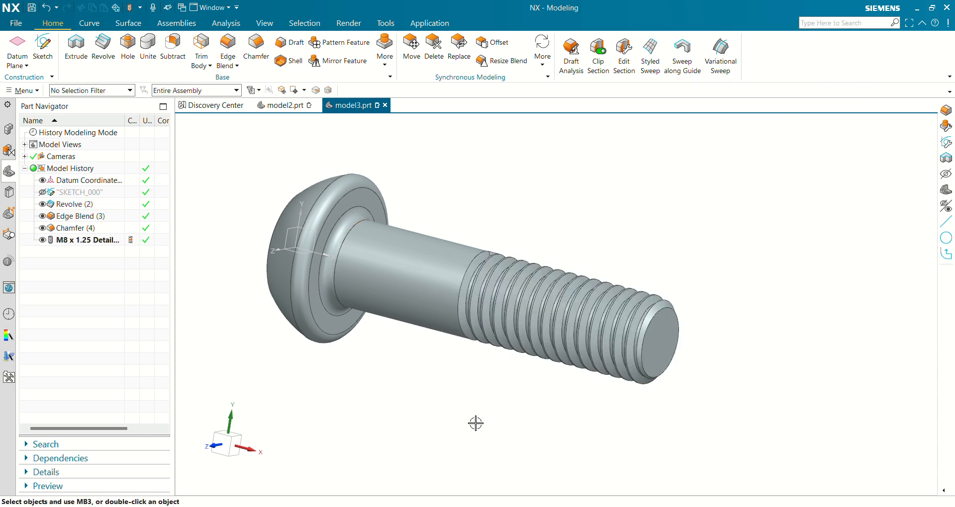
Create a new sketch on the Right plane at the bolt head's end.
{"action": "middle_click_drag", "start_coordinate": [450, 400], "coordinate": [552, 402]}
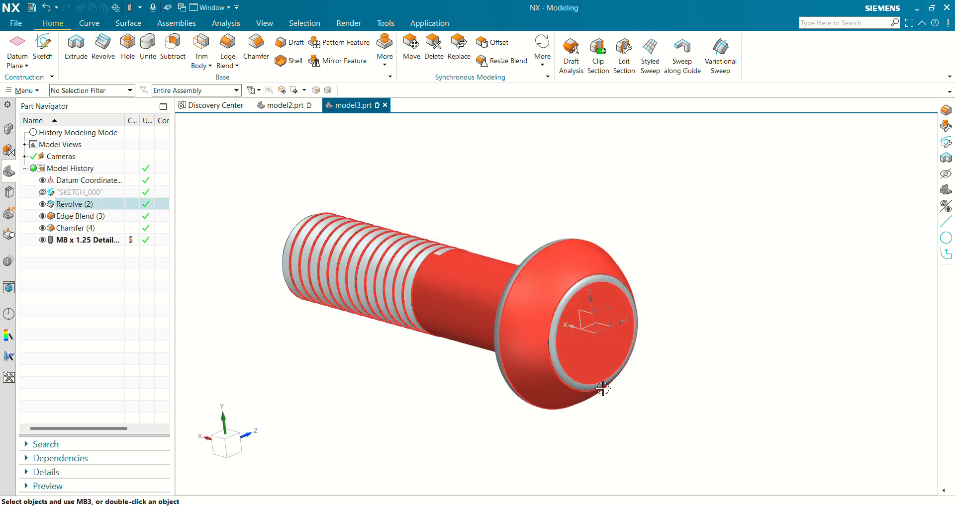
{"action": "scroll", "coordinate": [603, 350], "scroll_direction": "down", "scroll_amount": 2}
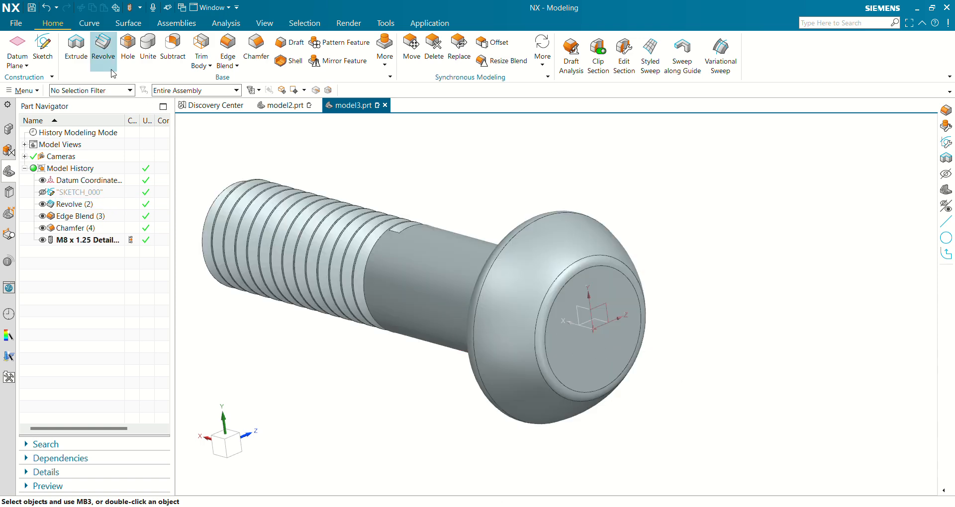
{"action": "left_click", "coordinate": [47, 54]}
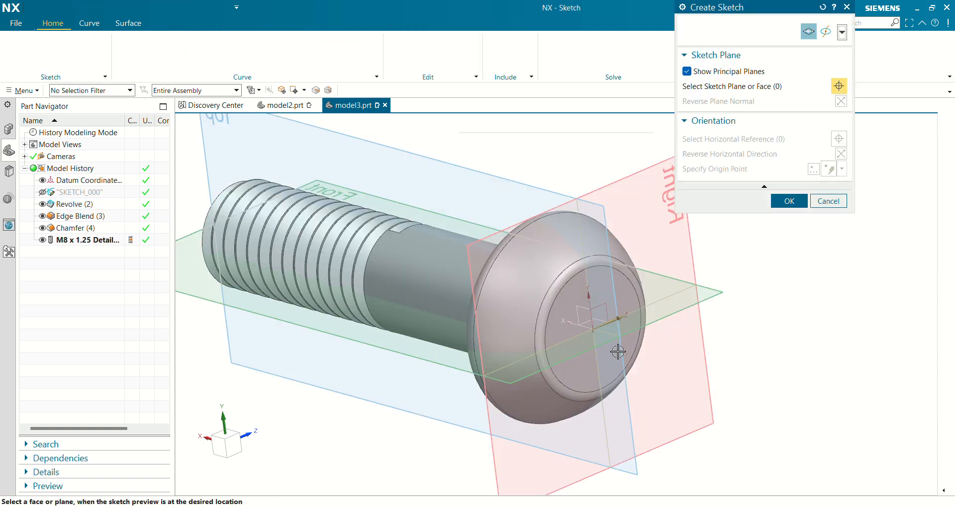
{"action": "left_click", "coordinate": [605, 184]}
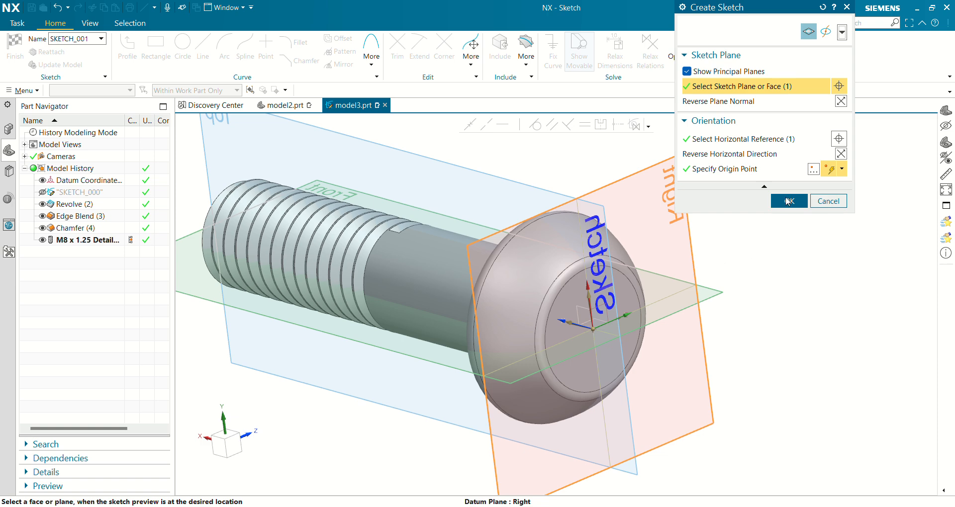
{"action": "left_click", "coordinate": [788, 201]}
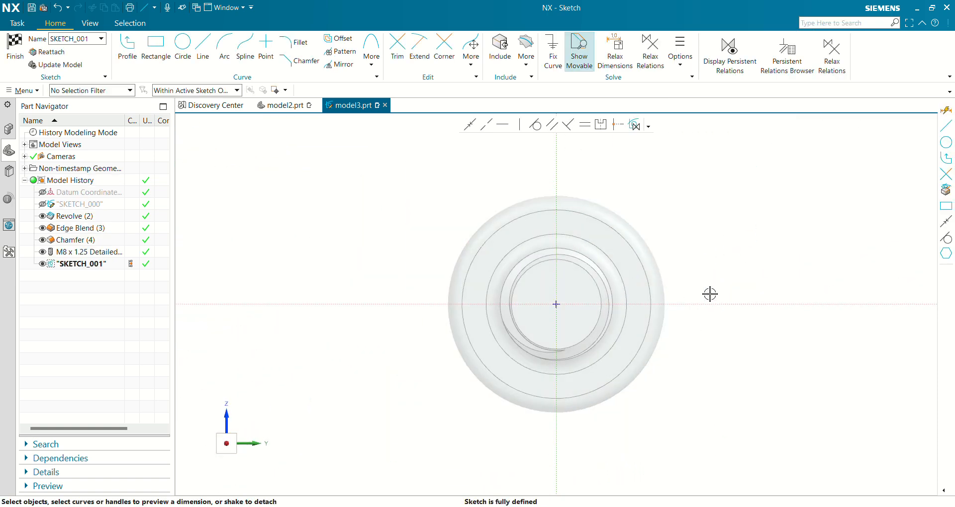
Draw a six-sided polygon centred on the sketch origin, with an inscribed radius of about 2.9 mm and 180° rotation.
{"action": "middle_click_drag", "start_coordinate": [710, 294], "coordinate": [590, 269]}
{"action": "right_click_drag", "start_coordinate": [735, 223], "coordinate": [667, 223]}
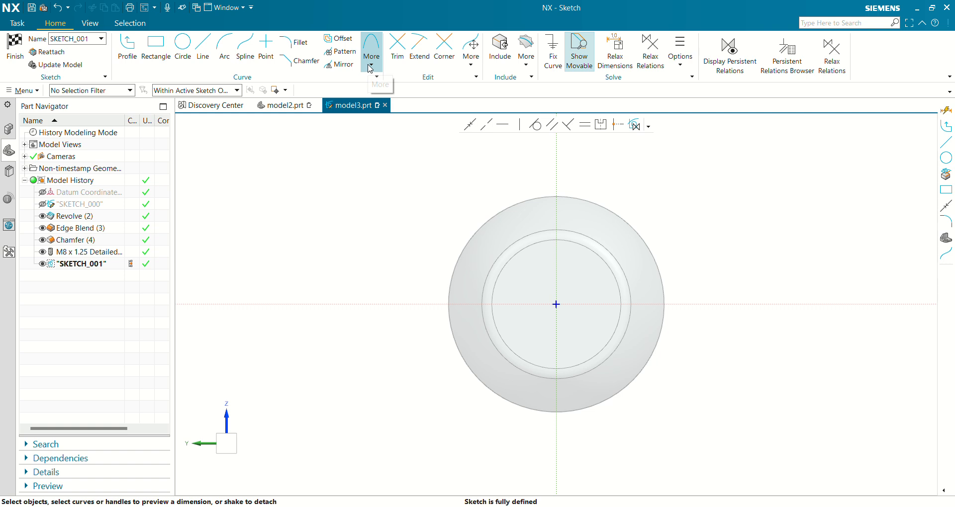
{"action": "left_click", "coordinate": [371, 68]}
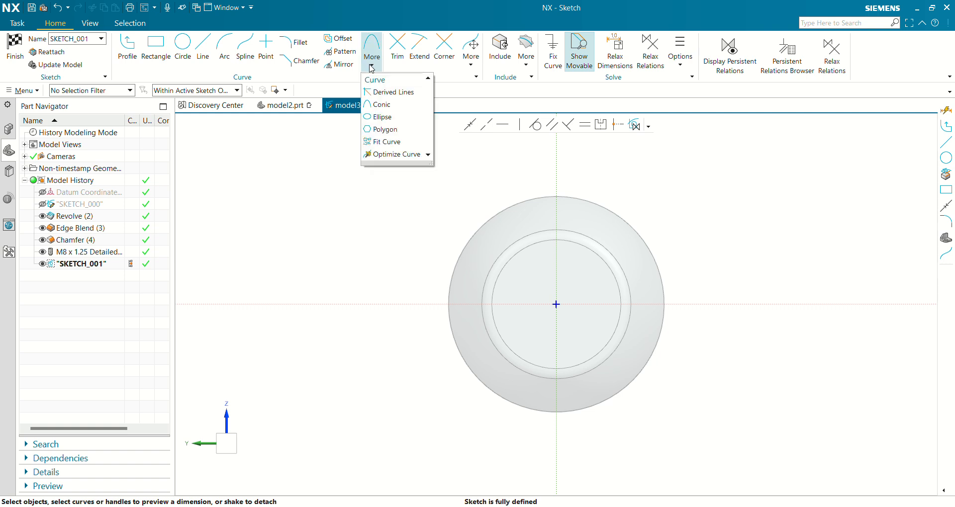
{"action": "left_click", "coordinate": [386, 130]}
{"action": "scroll", "coordinate": [626, 337], "scroll_direction": "up", "scroll_amount": 3}
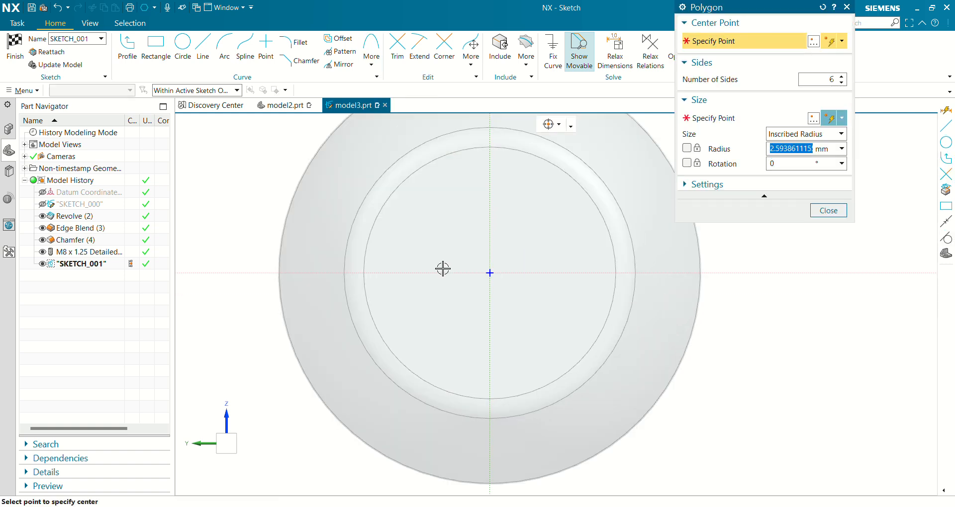
{"action": "left_click", "coordinate": [490, 273]}
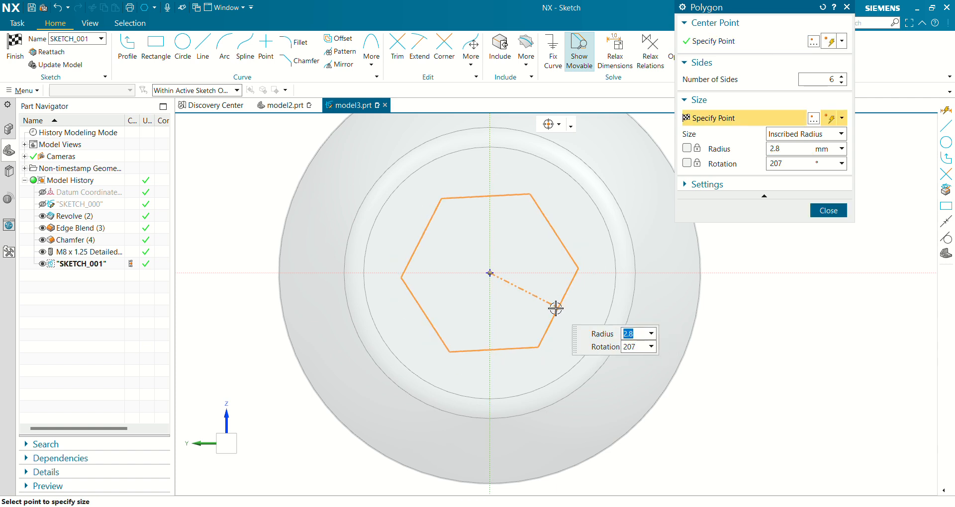
{"action": "left_click", "coordinate": [570, 272]}
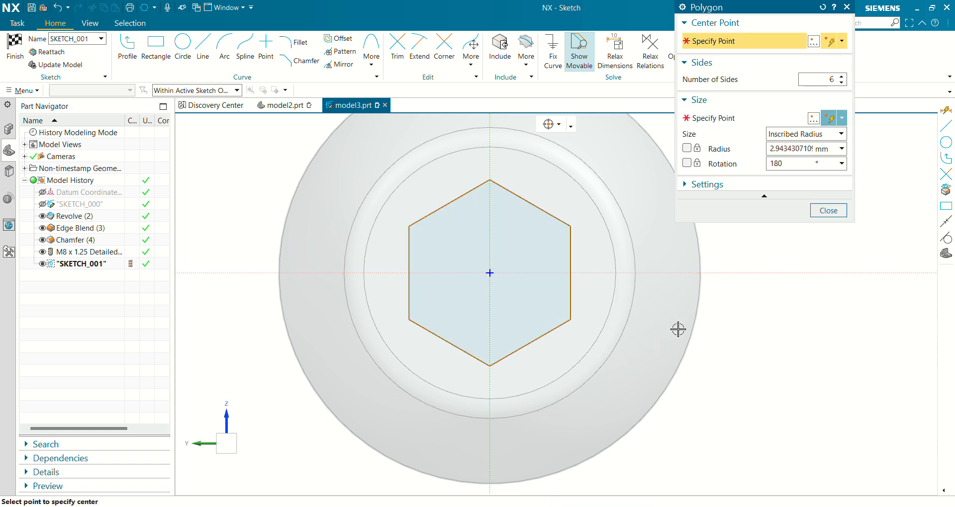
{"action": "left_click", "coordinate": [567, 247]}
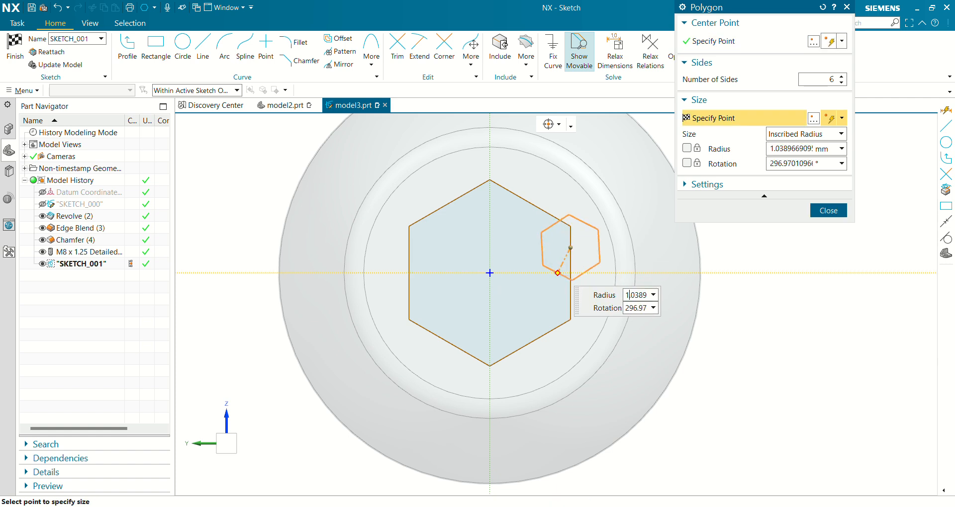
{"action": "key", "text": "Escape"}
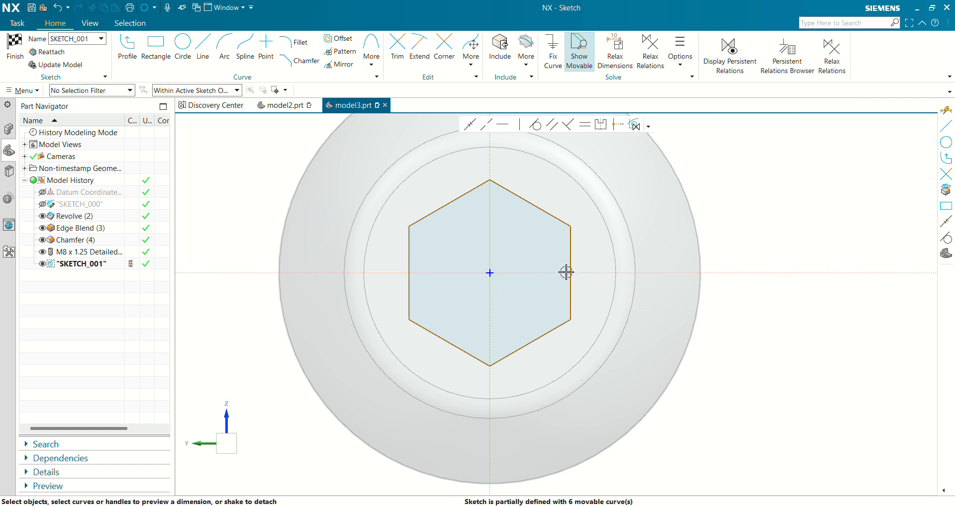
Dimension one vertical side of the hexagon to 3.5 mm and finish the sketch.
{"action": "left_click", "coordinate": [570, 256]}
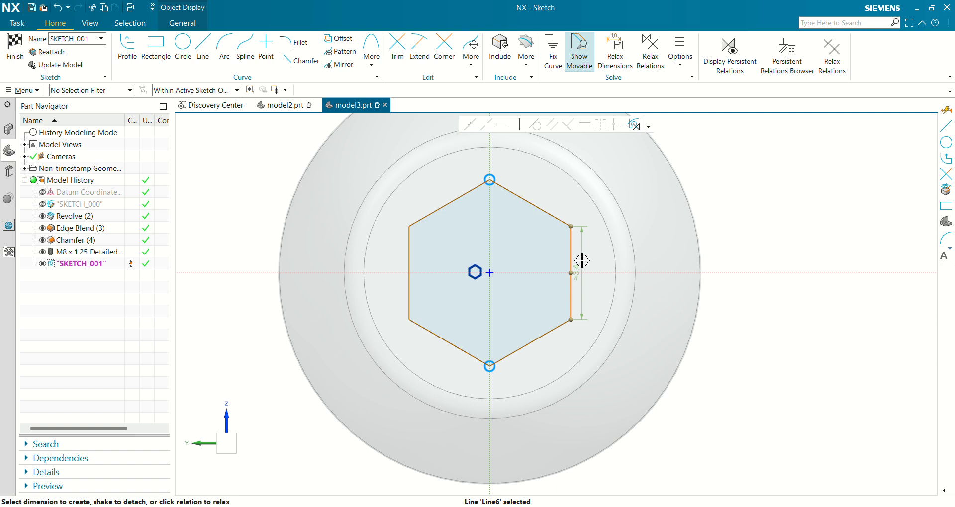
{"action": "left_click", "coordinate": [581, 261]}
{"action": "type", "text": "4"}
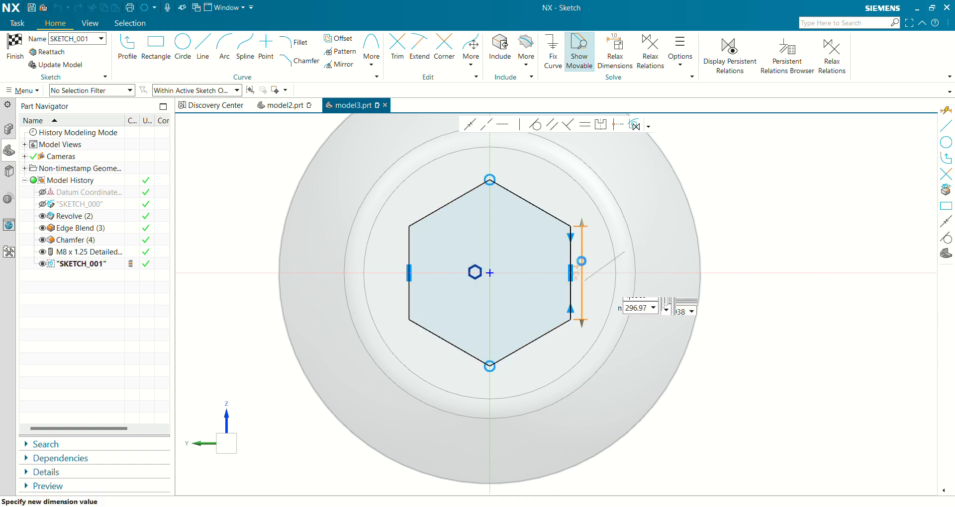
{"action": "key", "text": "Return"}
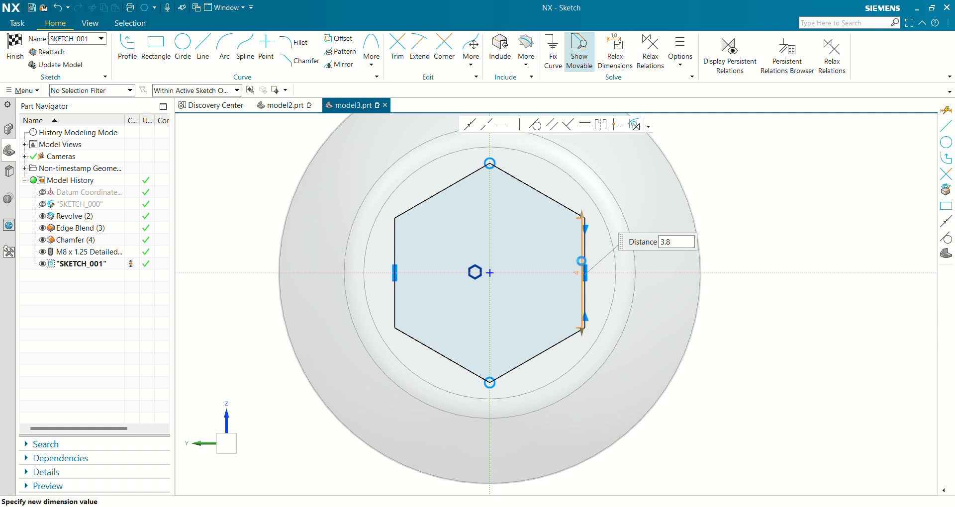
{"action": "key", "text": "Return"}
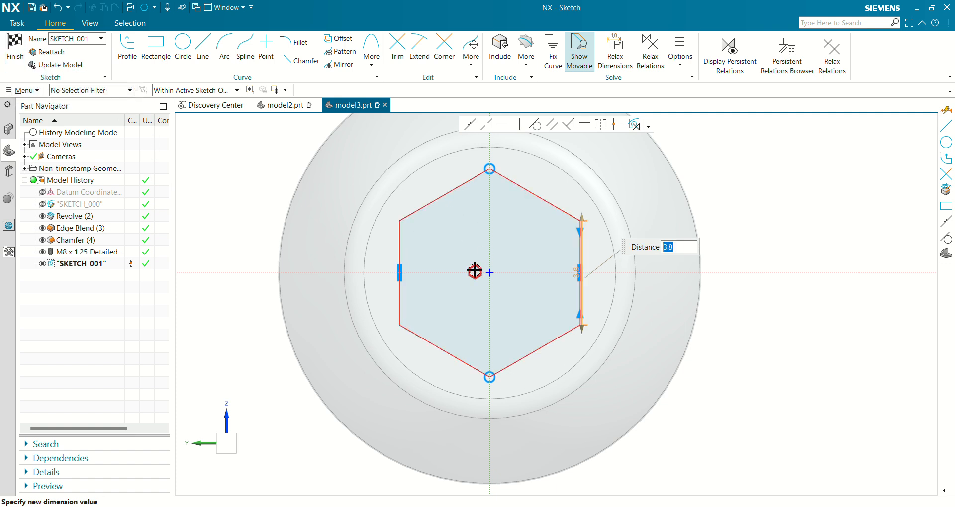
{"action": "type", "text": "3.5"}
{"action": "key", "text": "Return"}
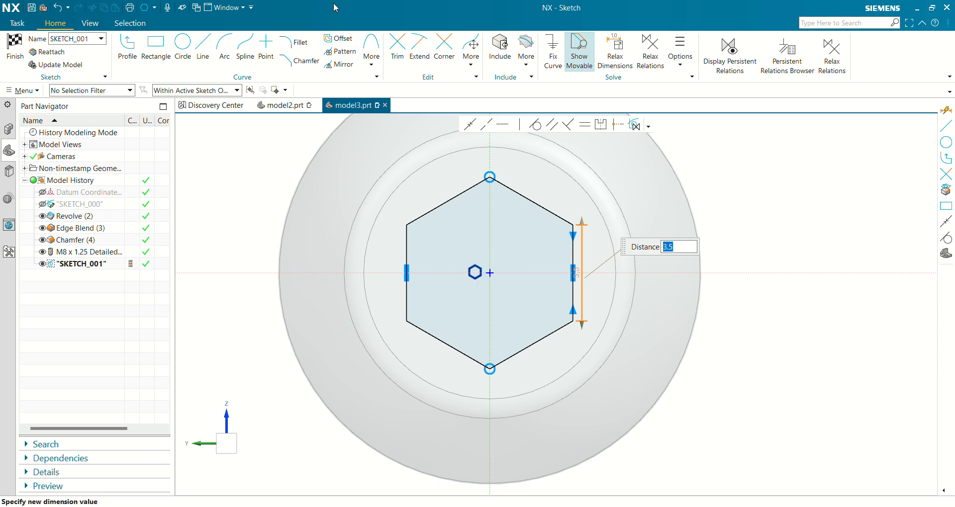
{"action": "left_click", "coordinate": [16, 50]}
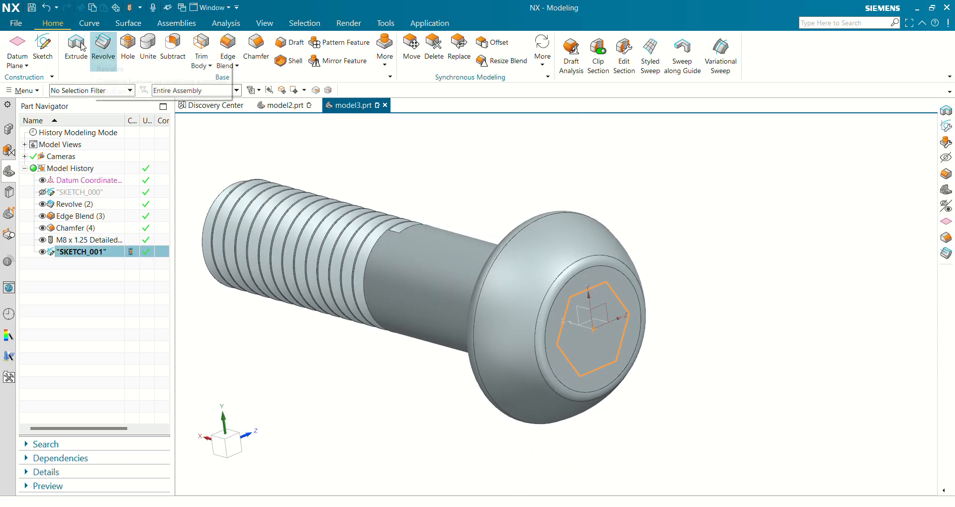
Extrude the hexagon 4.5 mm into the bolt head as a Subtract to cut the socket.
{"action": "left_click", "coordinate": [79, 46]}
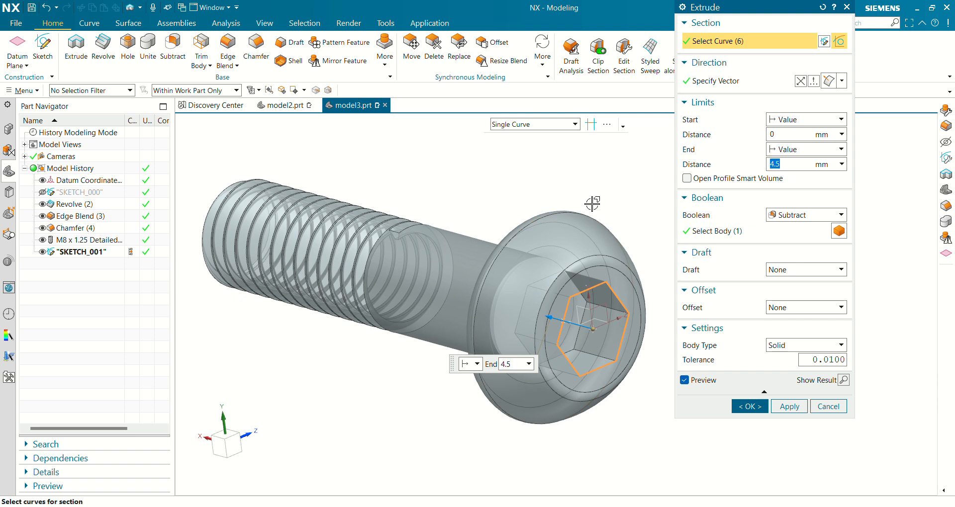
{"action": "middle_click_drag", "start_coordinate": [592, 204], "coordinate": [555, 204], "text": "shift"}
{"action": "left_click", "coordinate": [783, 216]}
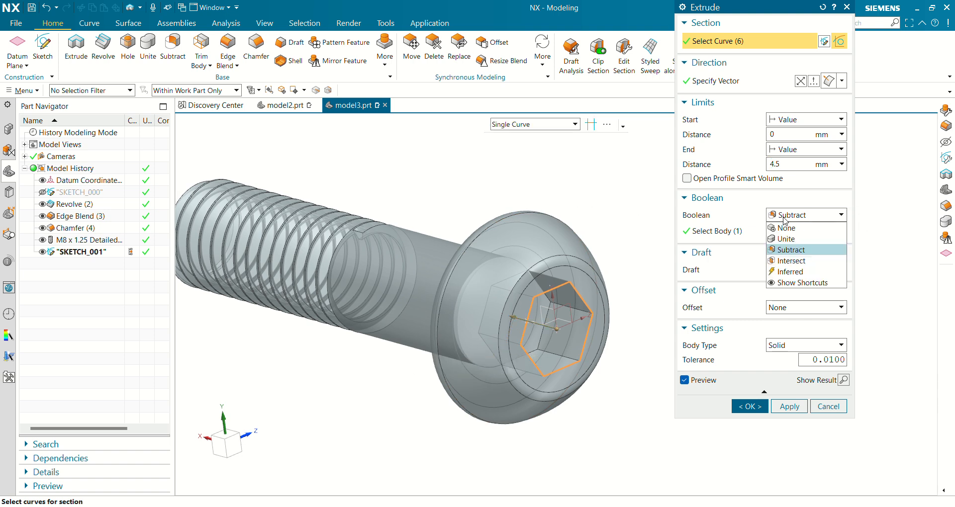
{"action": "left_click", "coordinate": [798, 249]}
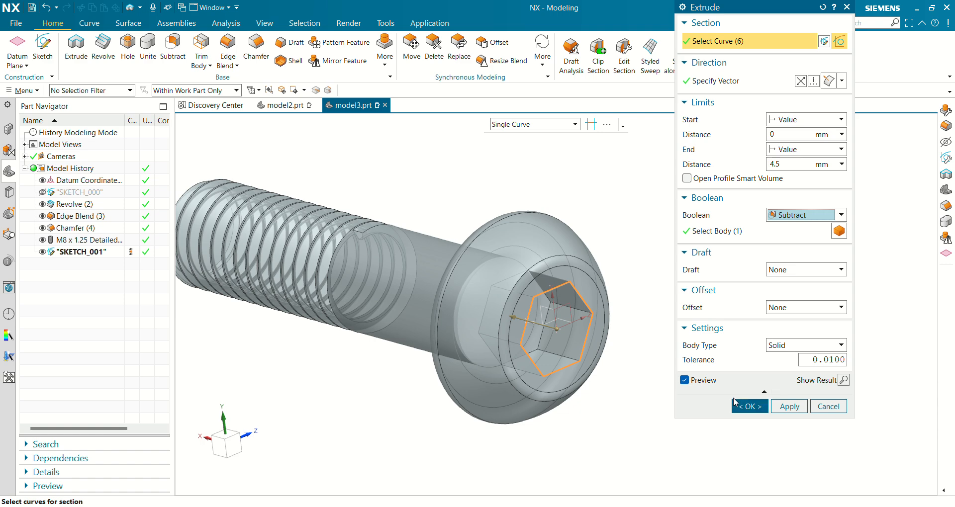
{"action": "left_click", "coordinate": [748, 407]}
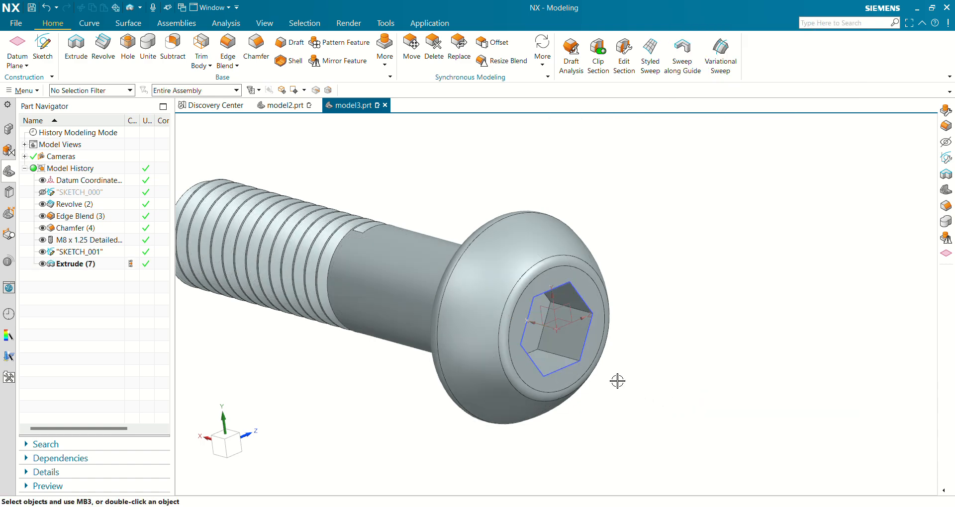
Hide the hexagon sketch and the datum coordinate system.
{"action": "middle_click_drag", "start_coordinate": [619, 380], "coordinate": [666, 372]}
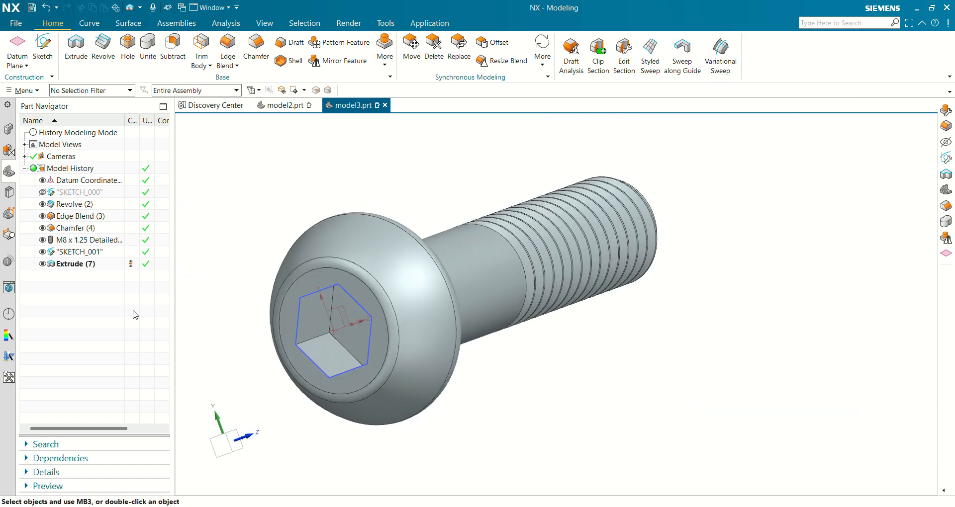
{"action": "left_click", "coordinate": [42, 254]}
{"action": "mouse_move", "coordinate": [368, 363]}
{"action": "middle_mouse_down"}
{"action": "mouse_move", "coordinate": [411, 378]}
{"action": "mouse_move", "coordinate": [405, 394]}
{"action": "mouse_move", "coordinate": [415, 394]}
{"action": "mouse_move", "coordinate": [391, 384]}
{"action": "middle_mouse_up"}
{"action": "left_click", "coordinate": [42, 180]}
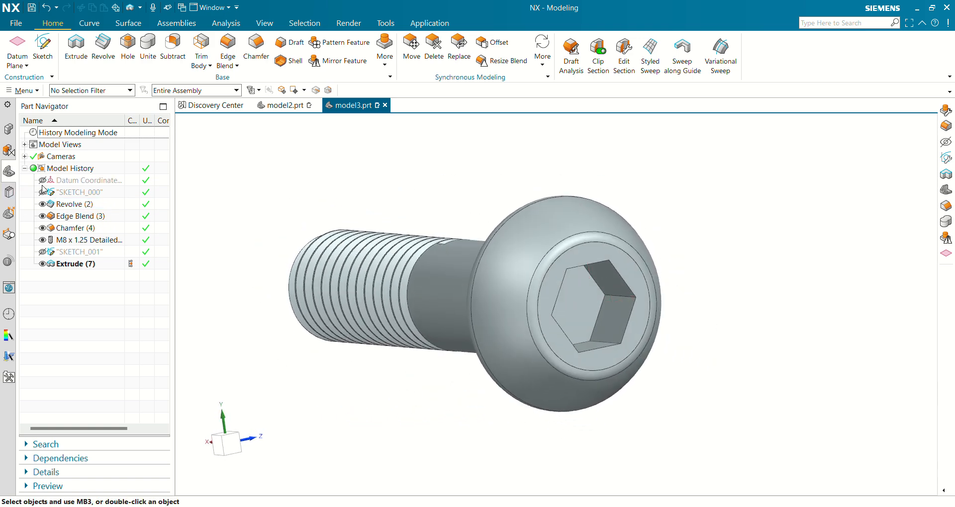
Start an edge blend and select the six edges around the floor of the hexagonal socket.
{"action": "scroll", "coordinate": [604, 315], "scroll_direction": "up", "scroll_amount": 3}
{"action": "middle_click_drag", "start_coordinate": [604, 315], "coordinate": [572, 348]}
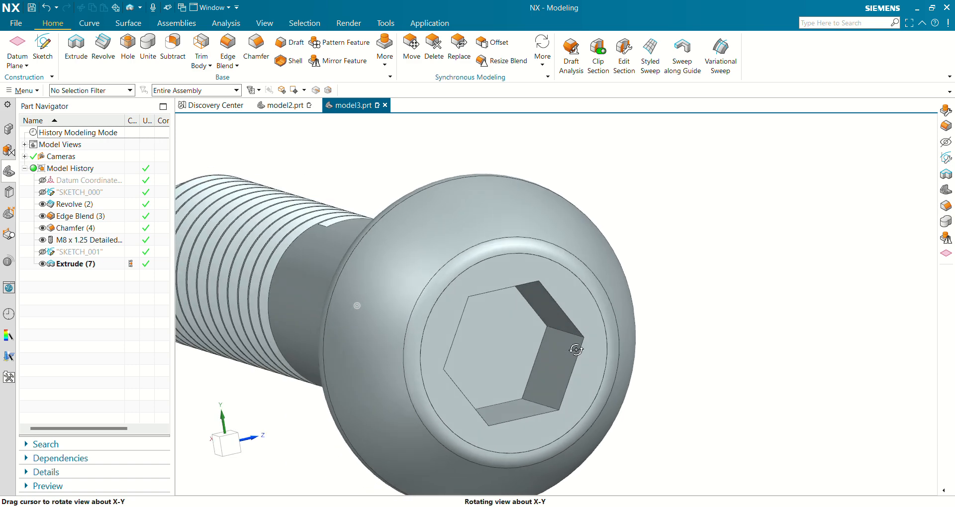
{"action": "left_click", "coordinate": [228, 50]}
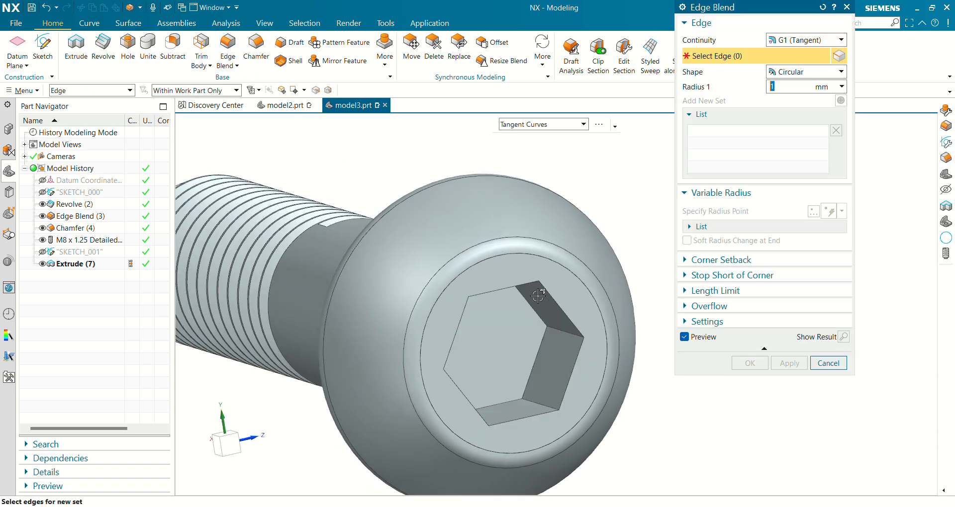
{"action": "left_click", "coordinate": [542, 343]}
{"action": "left_click", "coordinate": [536, 356]}
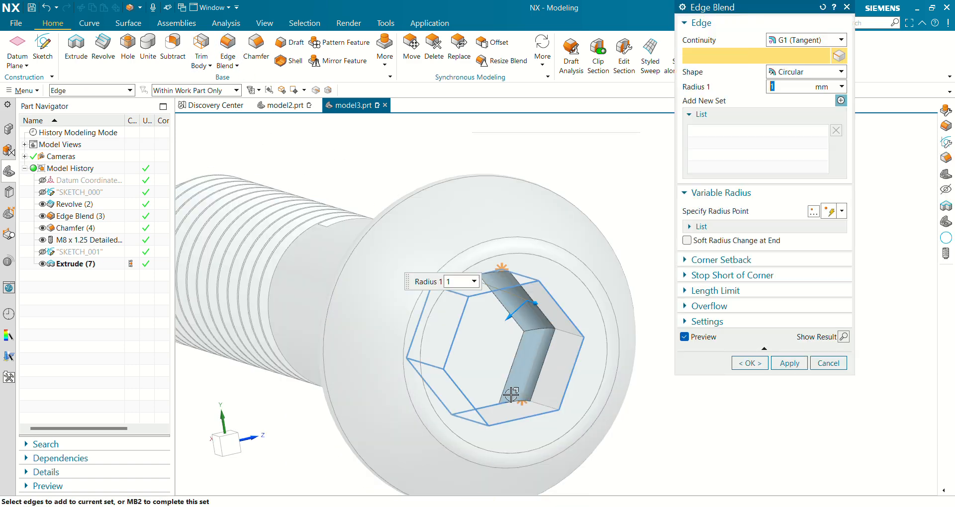
{"action": "left_click", "coordinate": [492, 394]}
{"action": "left_click", "coordinate": [428, 390]}
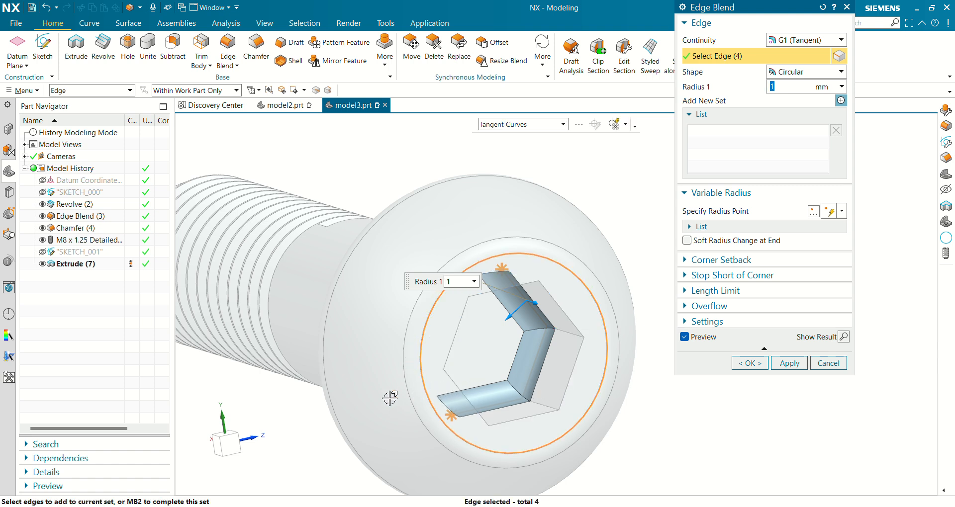
{"action": "left_click", "coordinate": [436, 386], "text": "shift"}
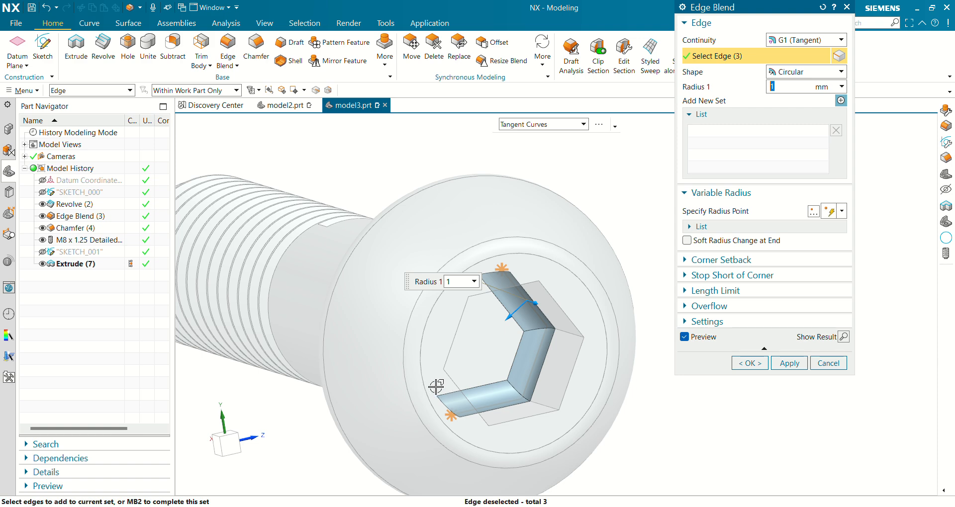
{"action": "middle_click_drag", "start_coordinate": [497, 339], "coordinate": [526, 322]}
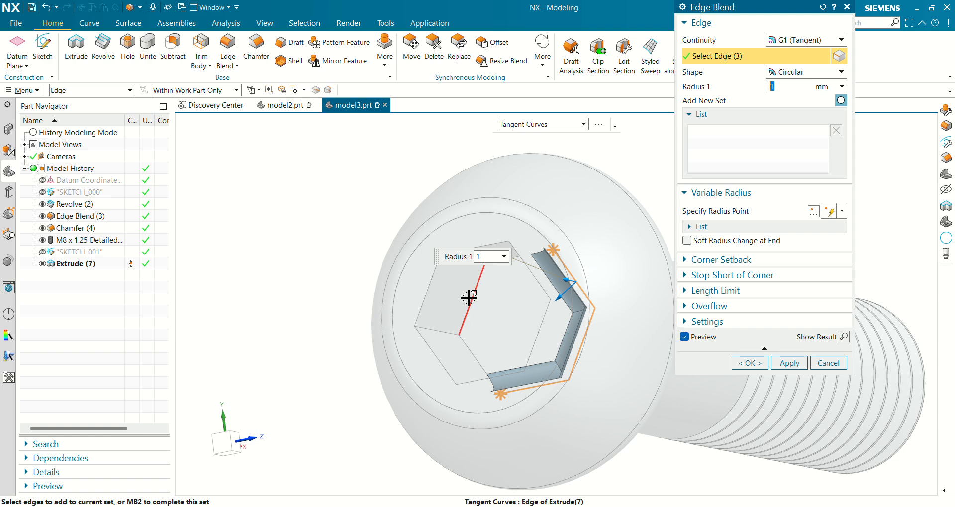
{"action": "left_click", "coordinate": [476, 366]}
{"action": "left_click", "coordinate": [409, 322]}
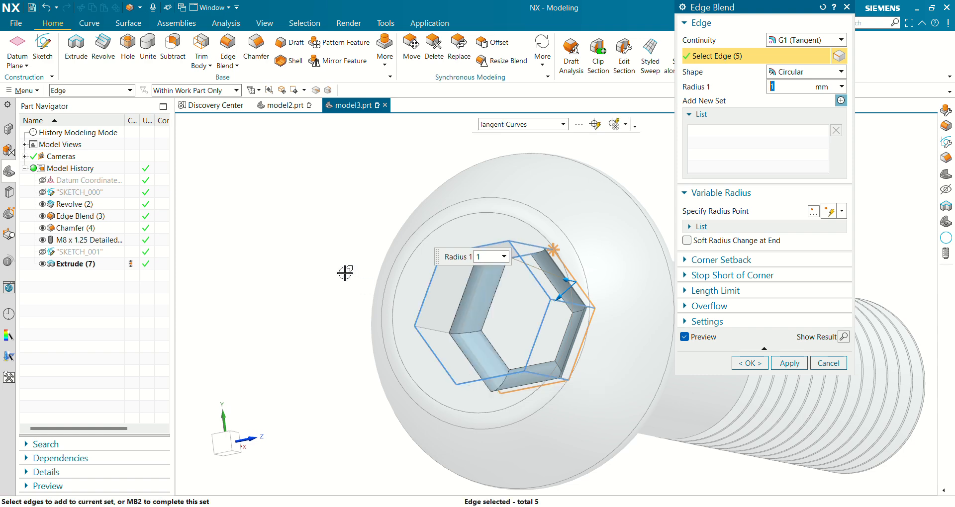
{"action": "scroll", "coordinate": [374, 275], "scroll_direction": "up", "scroll_amount": 3}
{"action": "middle_click_drag", "start_coordinate": [373, 275], "coordinate": [315, 327]}
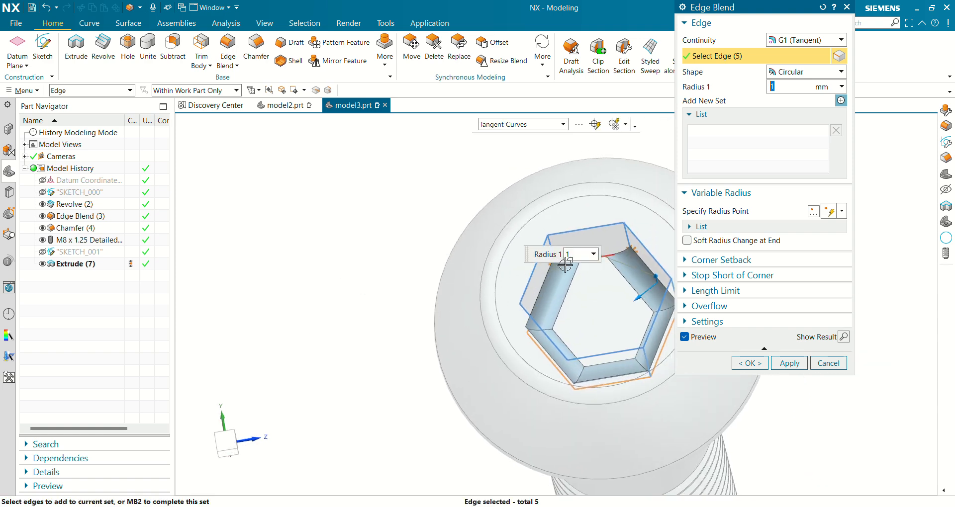
{"action": "left_click", "coordinate": [612, 256]}
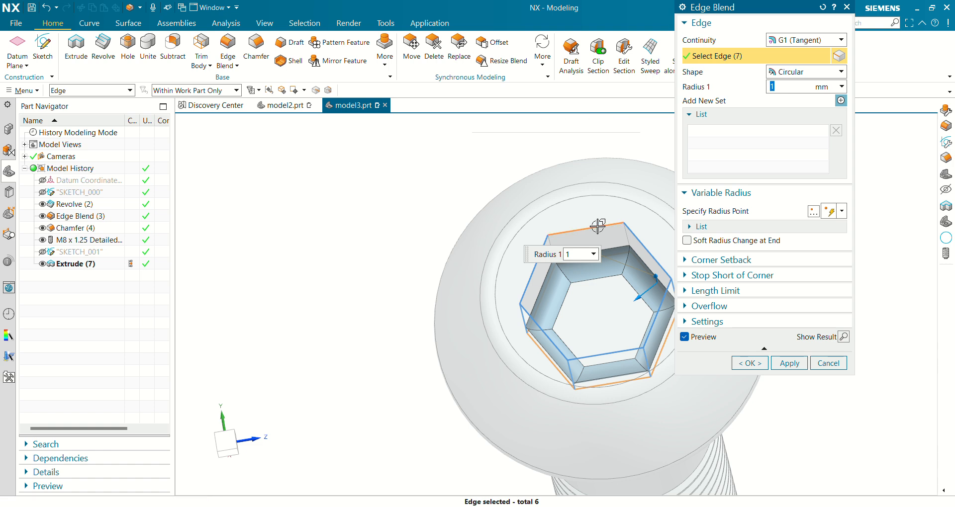
Add the six edges of the socket's opening to the edge blend and apply it with a 0.3 mm radius.
{"action": "left_click", "coordinate": [599, 229]}
{"action": "left_click", "coordinate": [646, 250]}
{"action": "middle_click_drag", "start_coordinate": [426, 311], "coordinate": [452, 320]}
{"action": "left_click", "coordinate": [511, 307]}
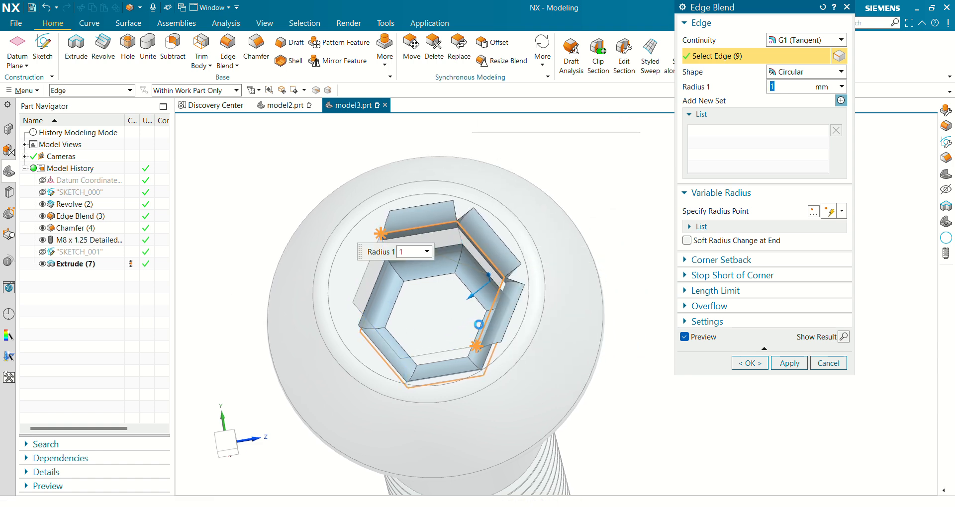
{"action": "left_click", "coordinate": [443, 349]}
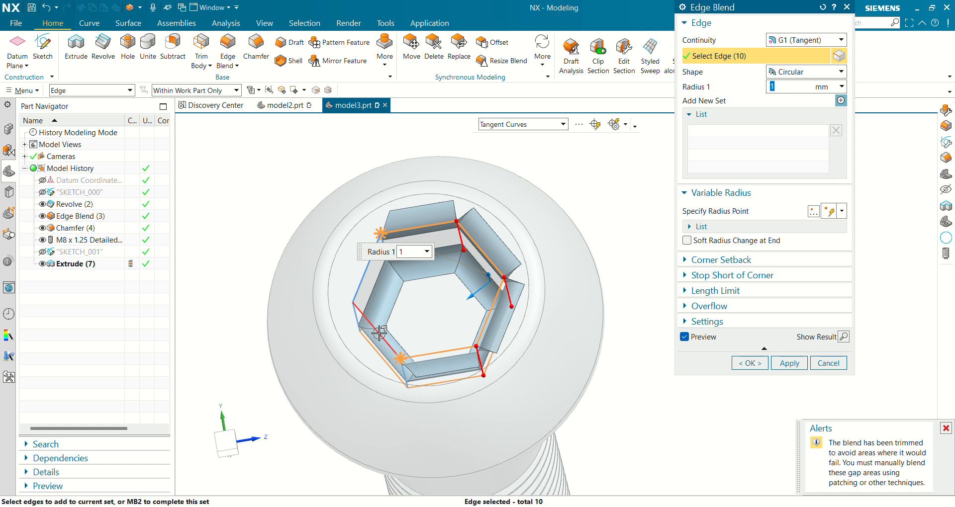
{"action": "left_click", "coordinate": [361, 282]}
{"action": "left_click", "coordinate": [362, 282]}
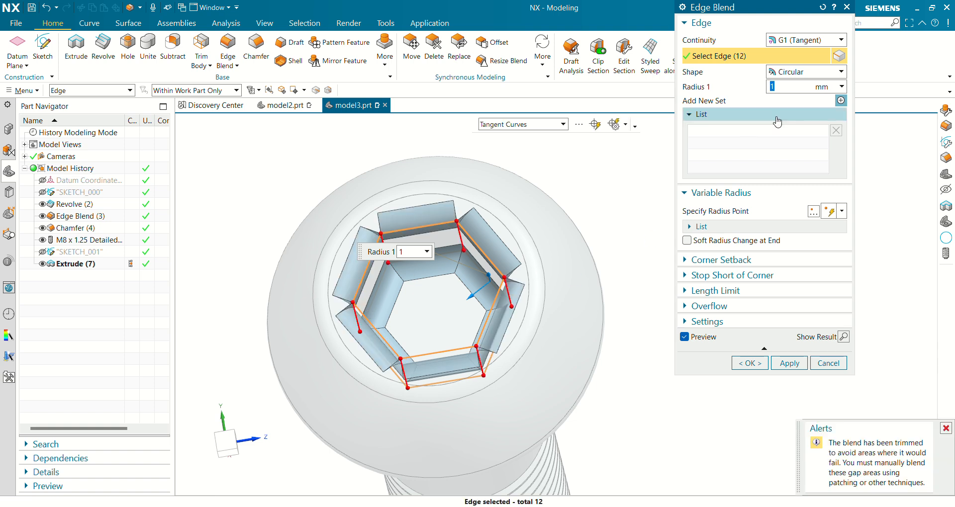
{"action": "type", "text": "0.3"}
{"action": "key", "text": "Return"}
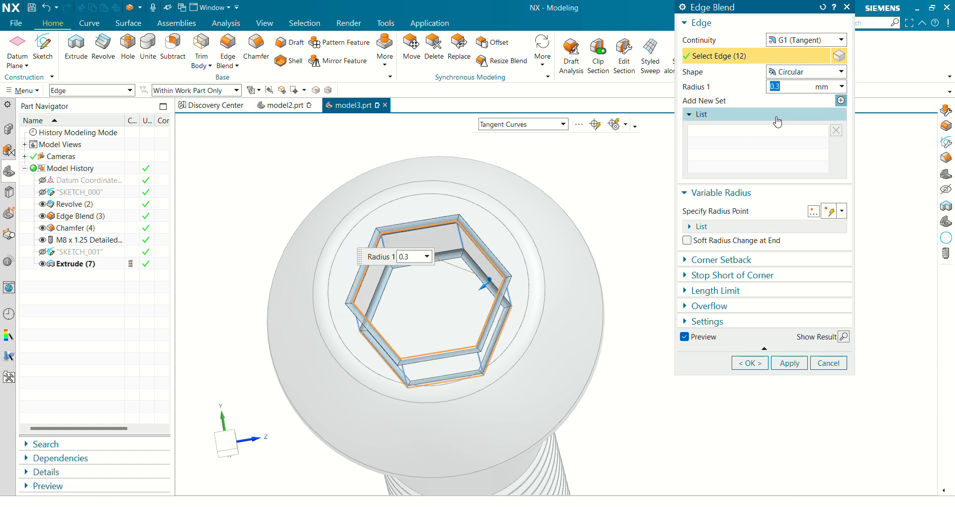
{"action": "left_click", "coordinate": [751, 363]}
{"action": "middle_click_drag", "start_coordinate": [590, 264], "coordinate": [547, 168]}
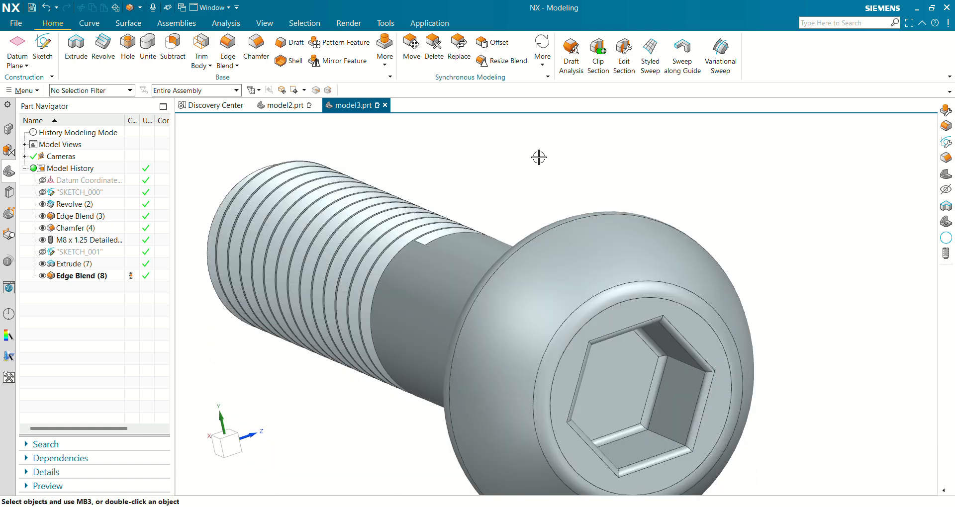
{"action": "middle_click_drag", "start_coordinate": [607, 315], "coordinate": [616, 259]}
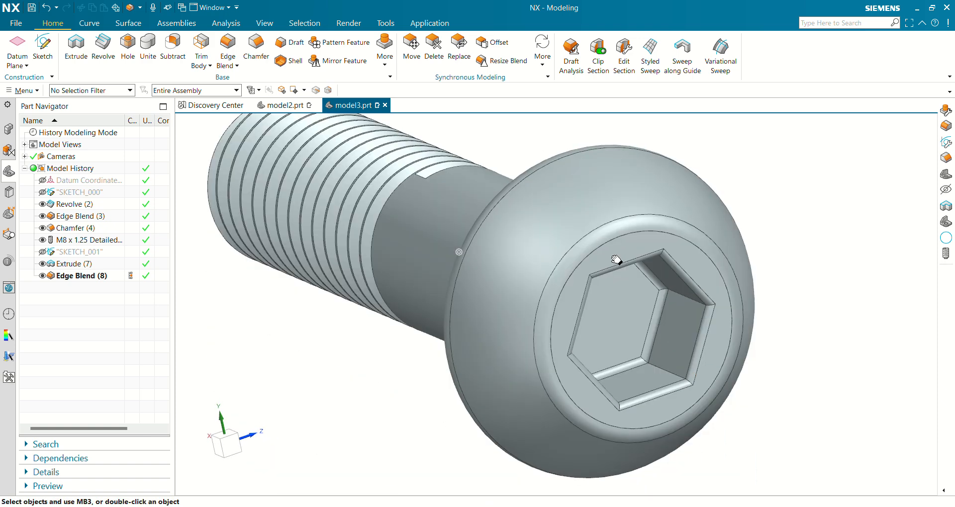
{"action": "scroll", "coordinate": [609, 252], "scroll_direction": "down", "scroll_amount": 2}
{"action": "middle_click_drag", "start_coordinate": [490, 314], "coordinate": [492, 365], "text": "shift"}
{"action": "mouse_move", "coordinate": [494, 367]}
{"action": "middle_mouse_down"}
{"action": "mouse_move", "coordinate": [509, 348]}
{"action": "mouse_move", "coordinate": [499, 363]}
{"action": "middle_mouse_up"}
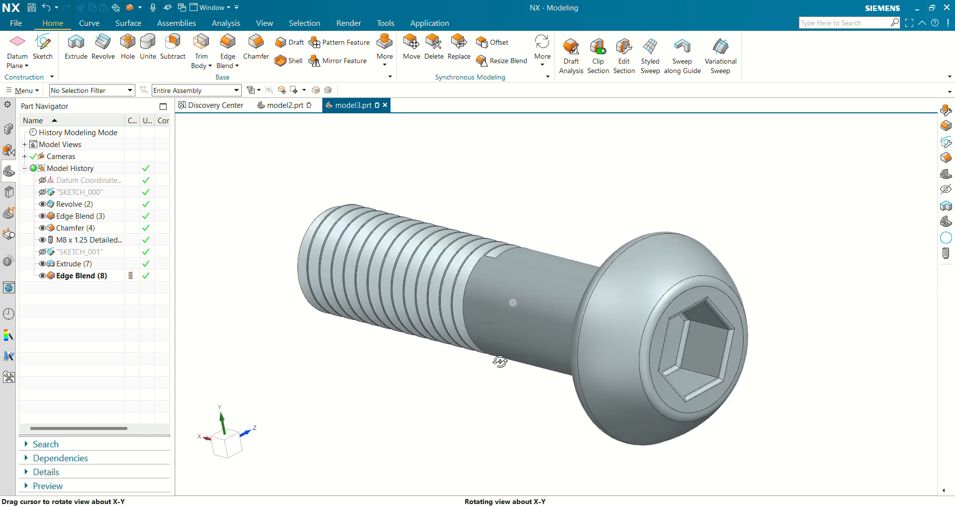
Change the display color of the whole bolt body to dark gray from the object color palette.
{"action": "key", "text": "ctrl+j"}
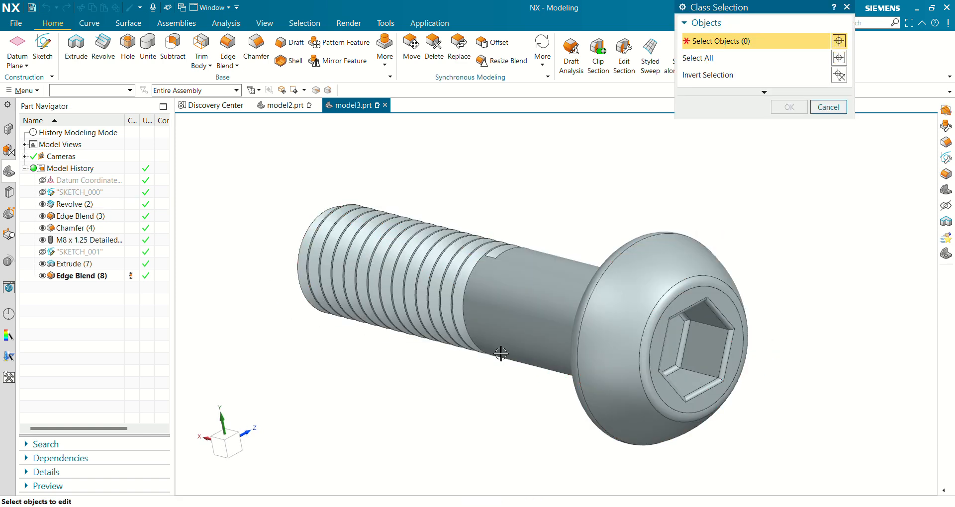
{"action": "left_click", "coordinate": [649, 281]}
{"action": "left_click", "coordinate": [786, 108]}
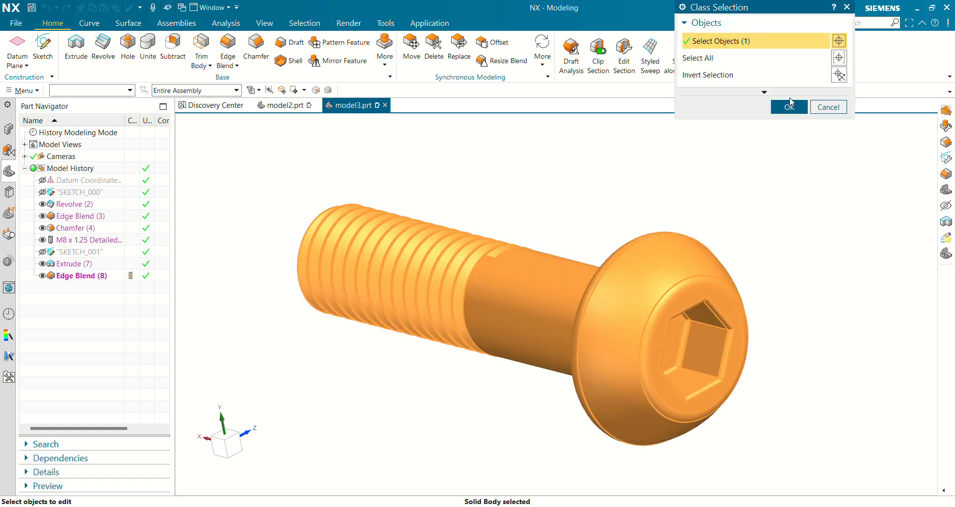
{"action": "left_click", "coordinate": [825, 77]}
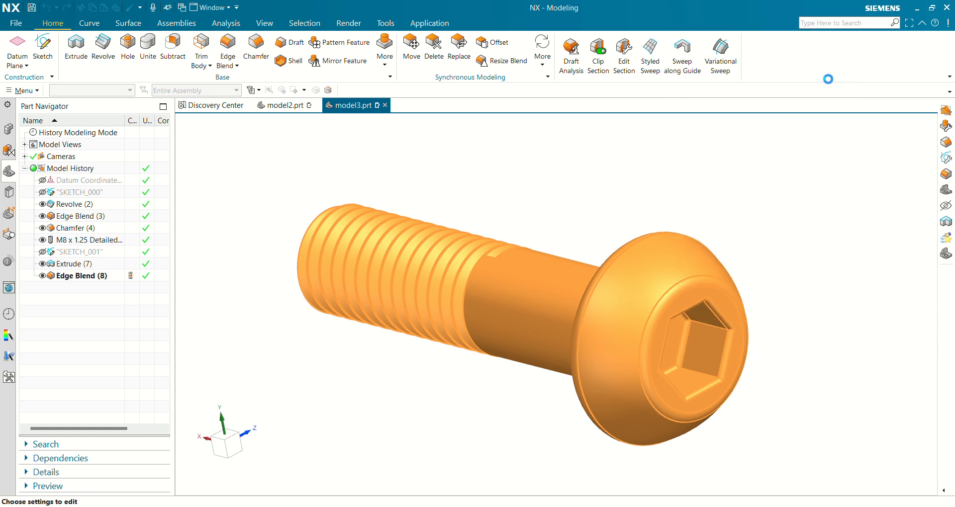
{"action": "left_click", "coordinate": [716, 216]}
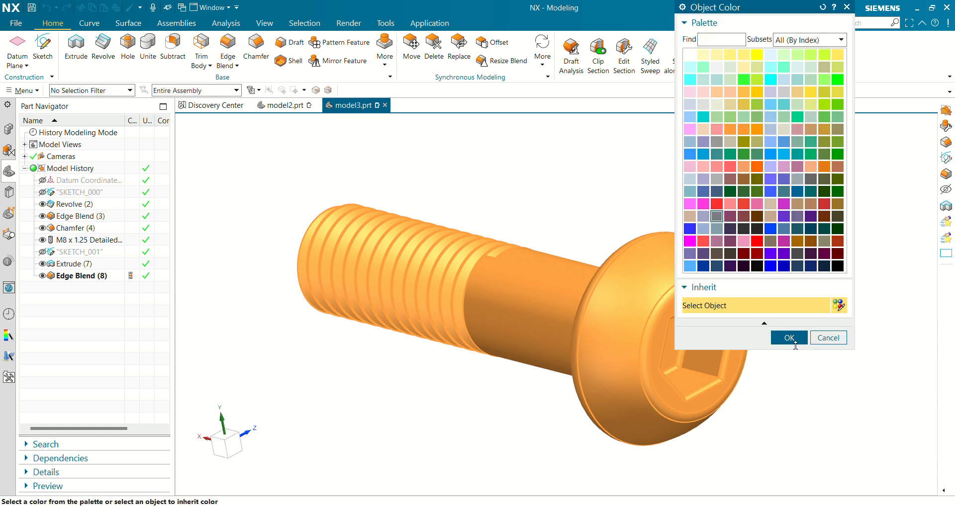
{"action": "left_click", "coordinate": [793, 342]}
{"action": "left_click", "coordinate": [759, 347]}
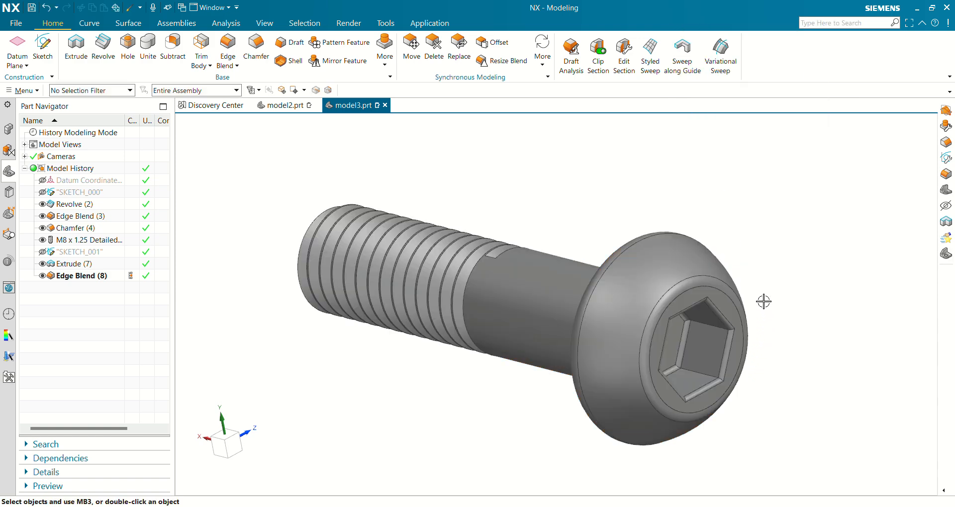
{"action": "middle_click_drag", "start_coordinate": [759, 289], "coordinate": [755, 309], "text": "shift"}
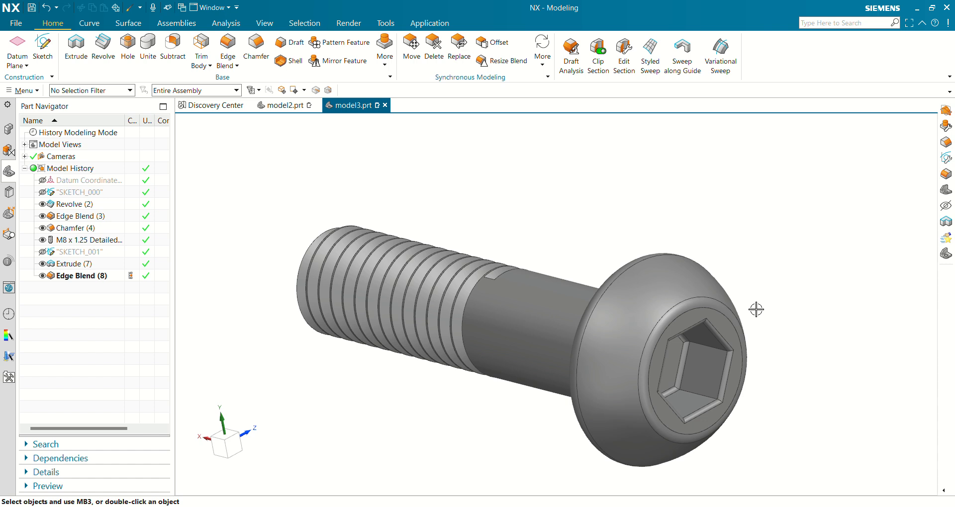